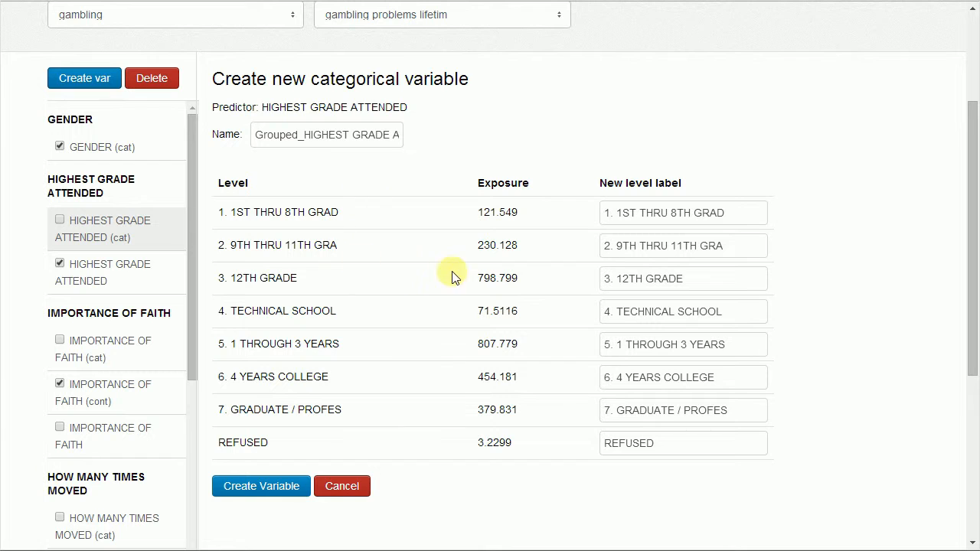
click(305, 140)
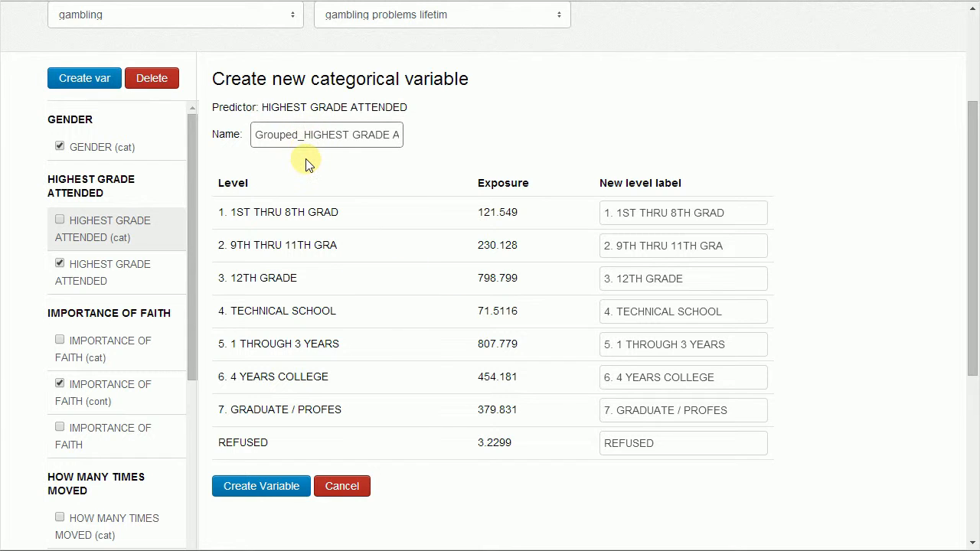
key(BackSpace)
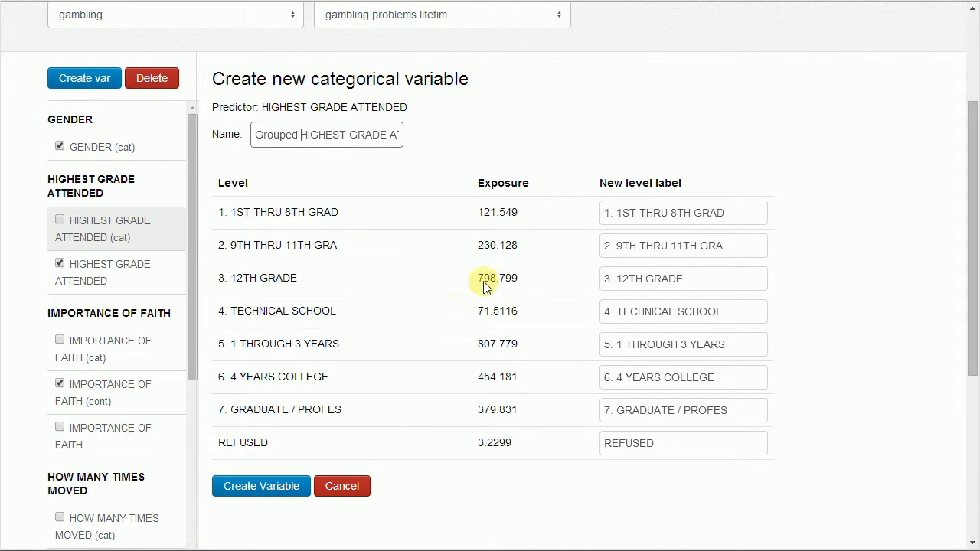
drag(743, 213, 587, 202)
key(ctrl+c)
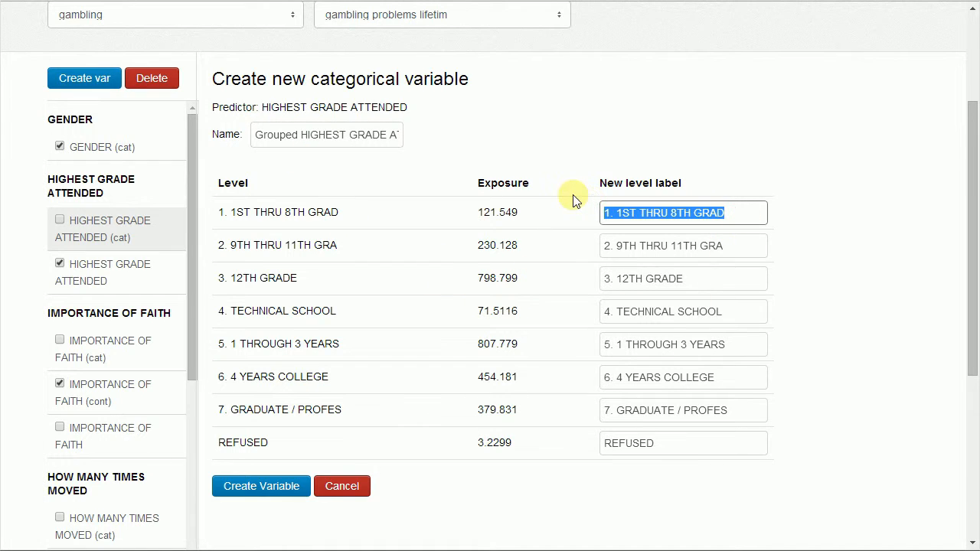
triple_click(724, 245)
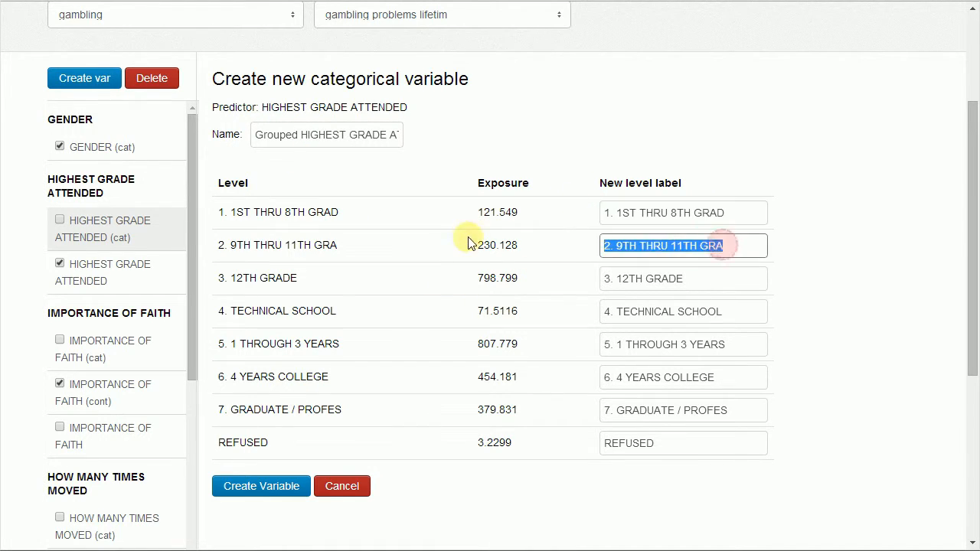
key(ctrl+v)
drag(697, 285, 569, 280)
key(ctrl+v)
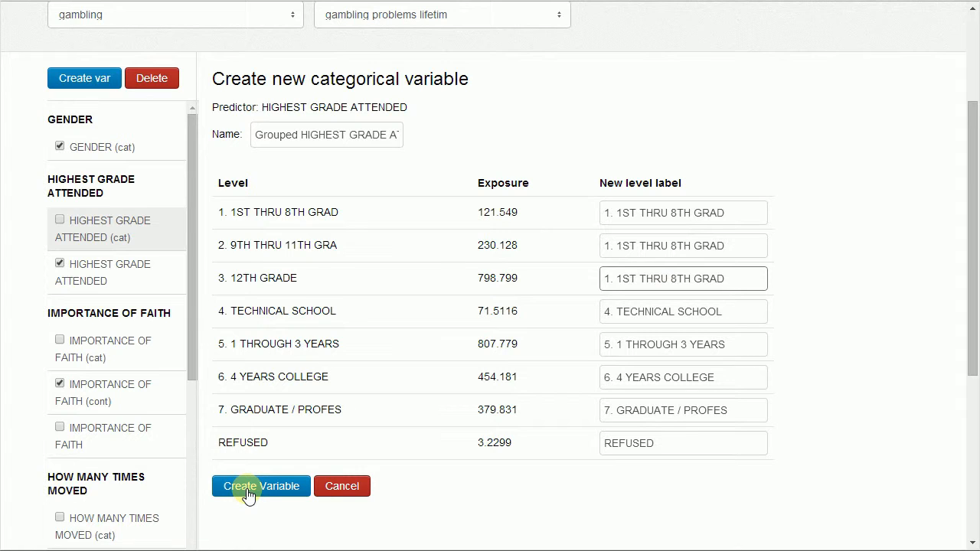
click(353, 490)
Fit the GLM and display the chart for the included HIGHEST GRADE ATTENDED variable.
scroll(462, 418, up, 1)
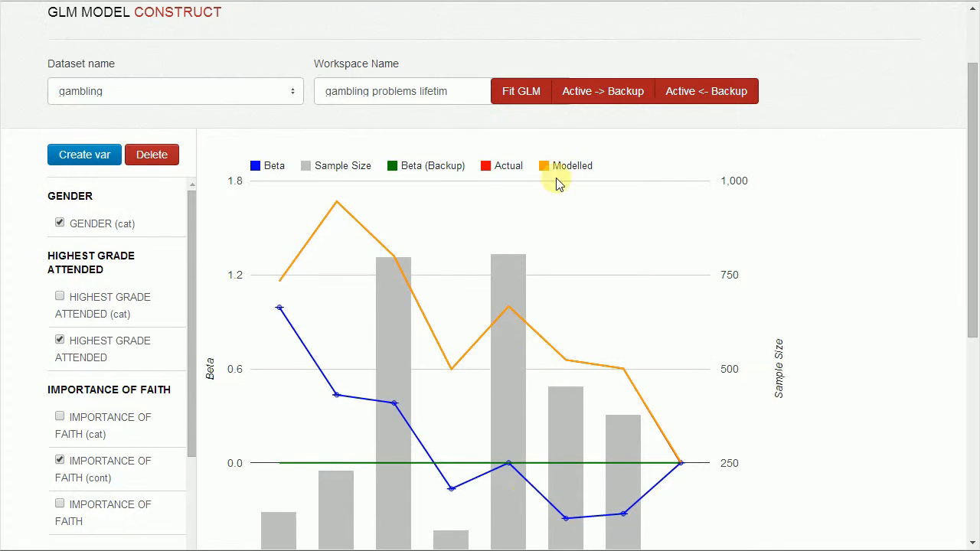
click(524, 103)
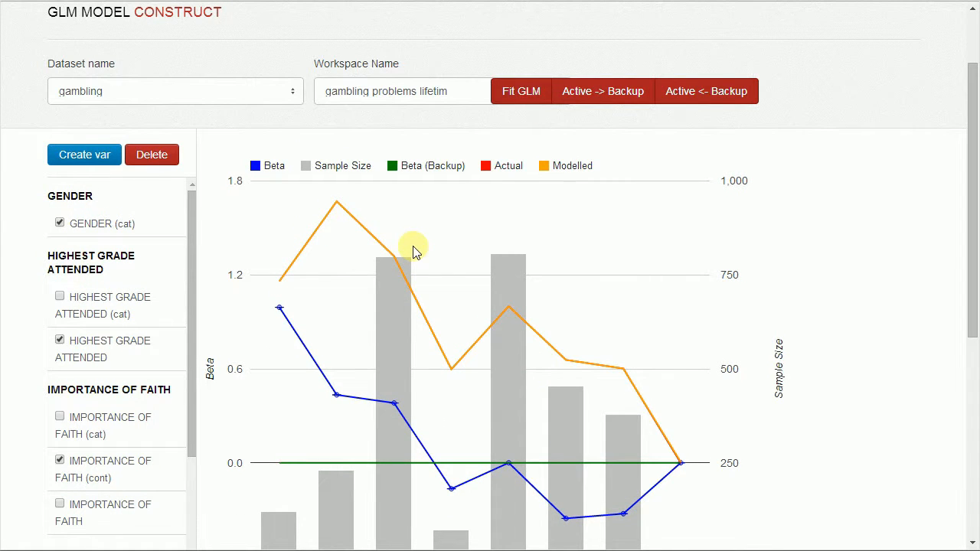
mouse_move(404, 267)
scroll(403, 270, down, 1)
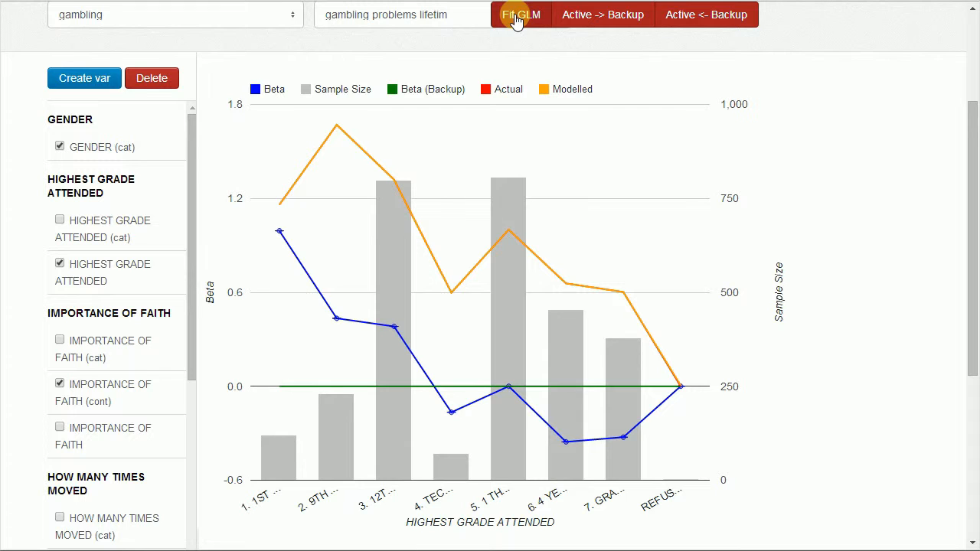
click(125, 258)
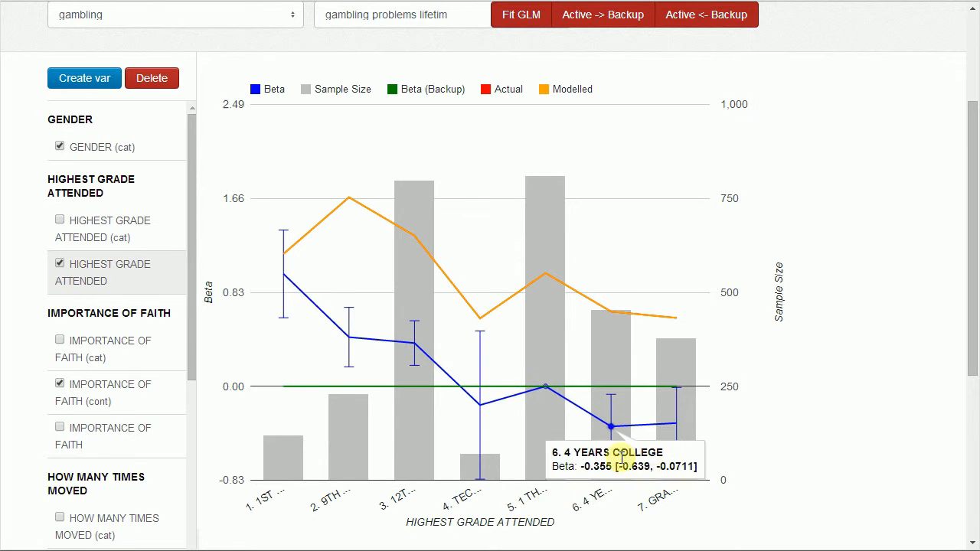
Examine the beta estimates and confidence intervals of the HIGHEST GRADE ATTENDED levels to judge which levels can be grouped.
mouse_move(350, 342)
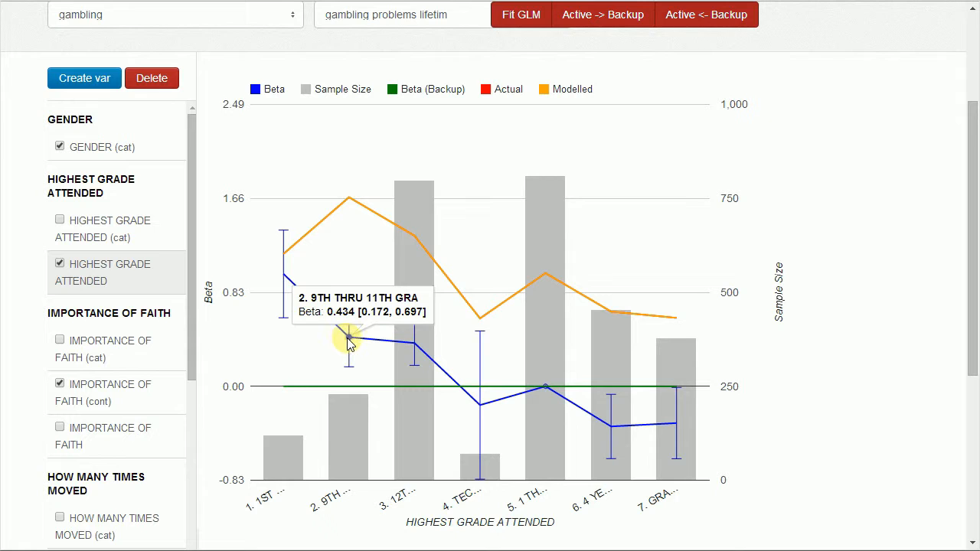
mouse_move(411, 347)
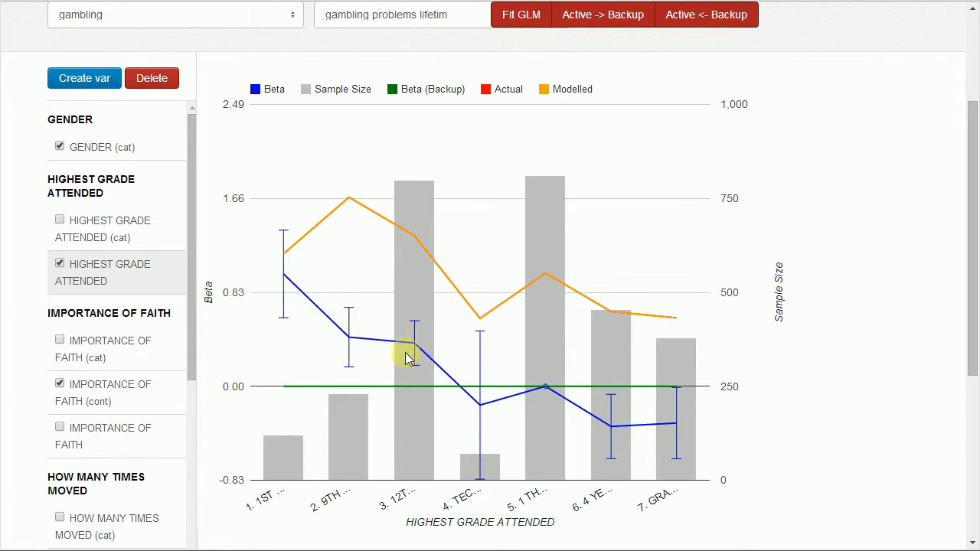
mouse_move(677, 426)
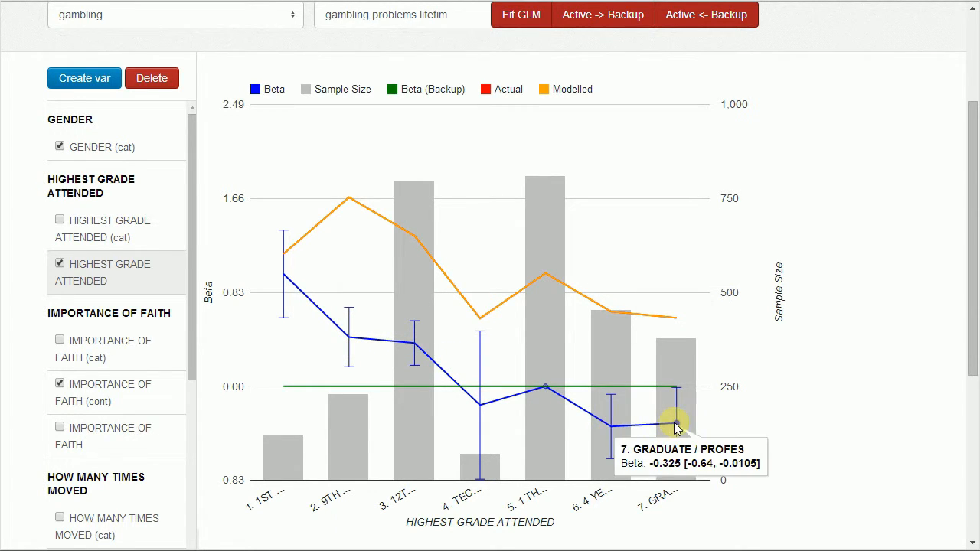
mouse_move(611, 426)
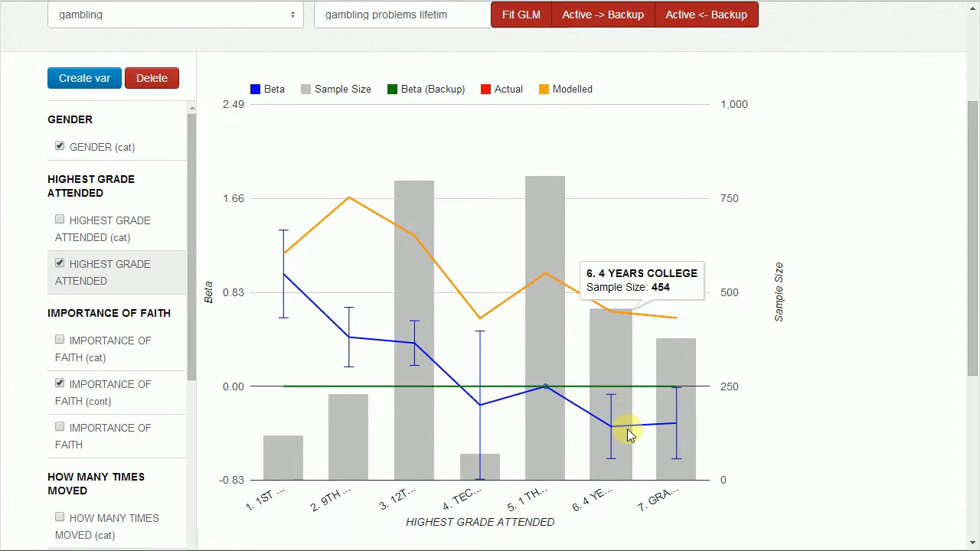
scroll(586, 407, down, 1)
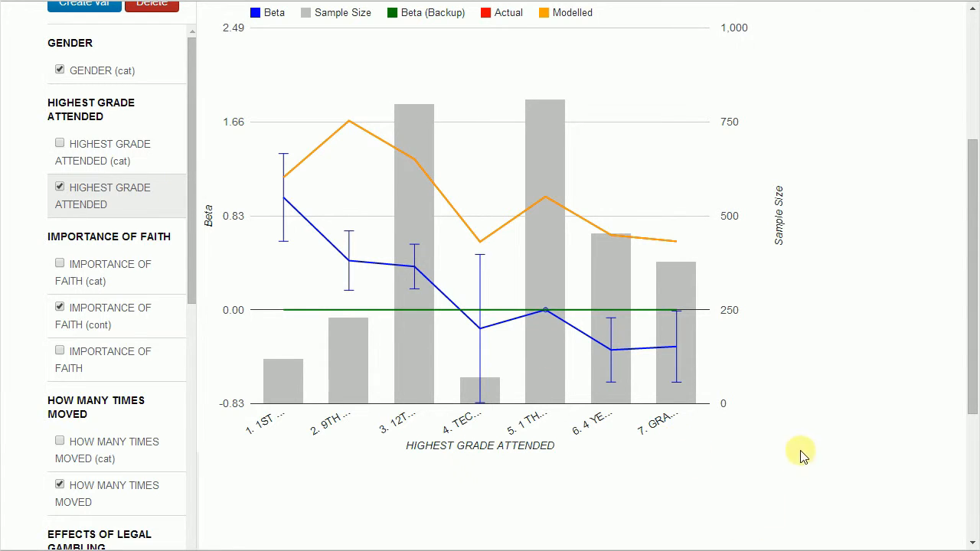
scroll(805, 452, up, 1)
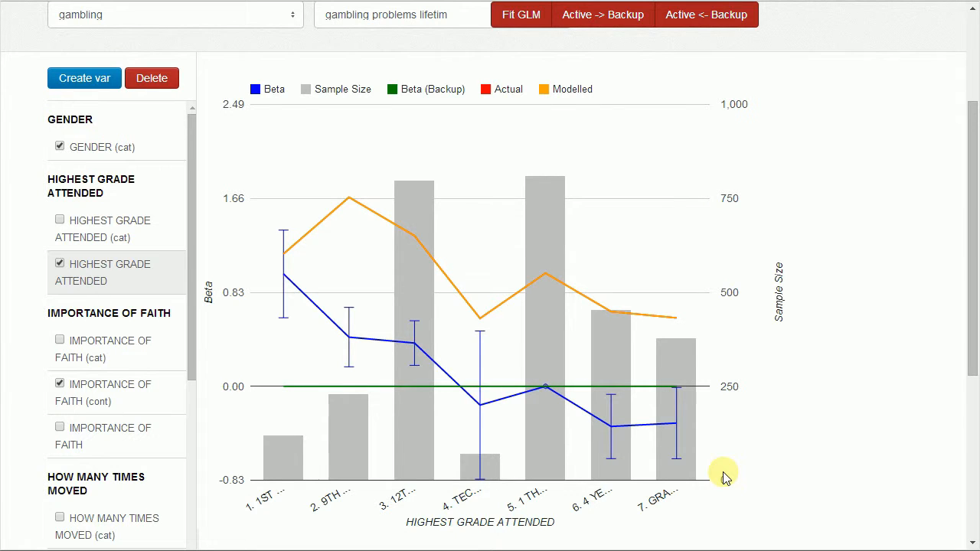
mouse_move(541, 427)
mouse_move(405, 291)
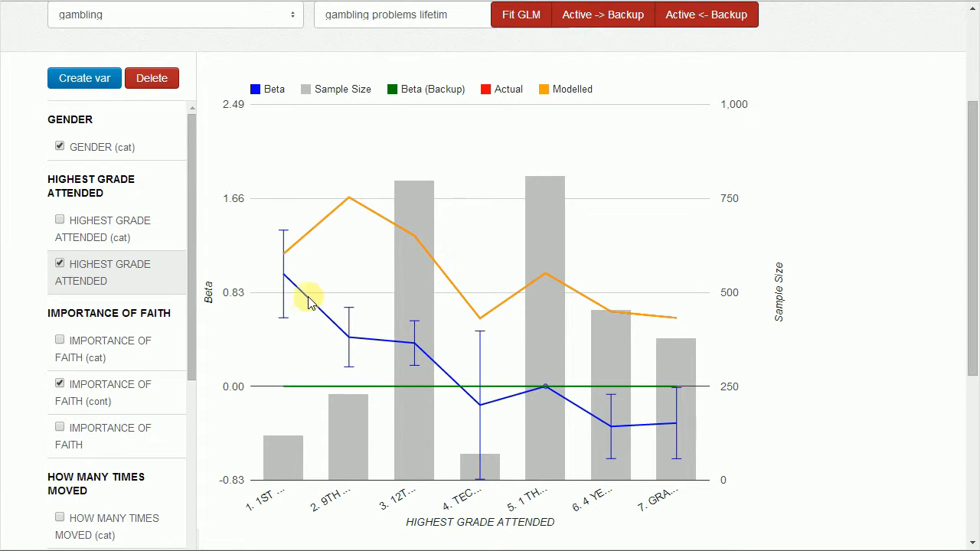
mouse_move(398, 386)
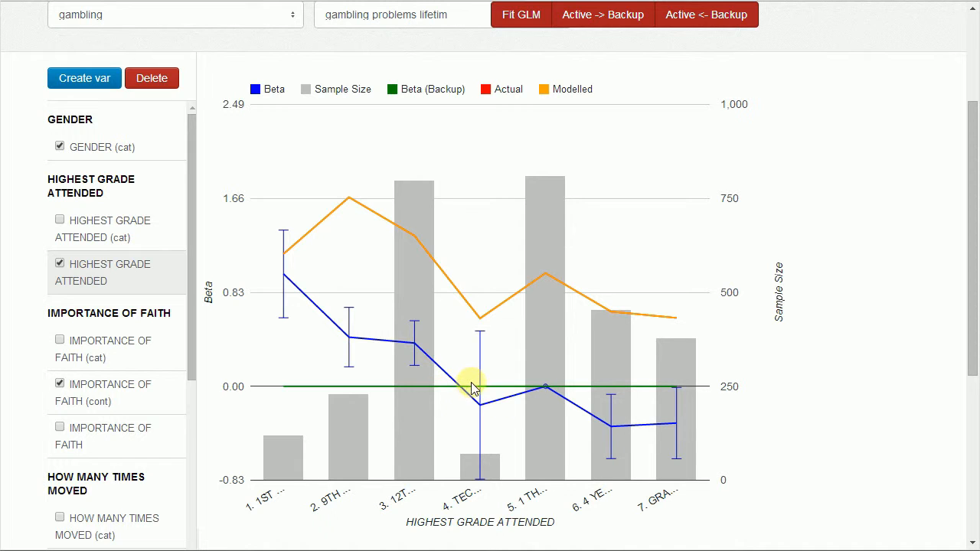
mouse_move(477, 406)
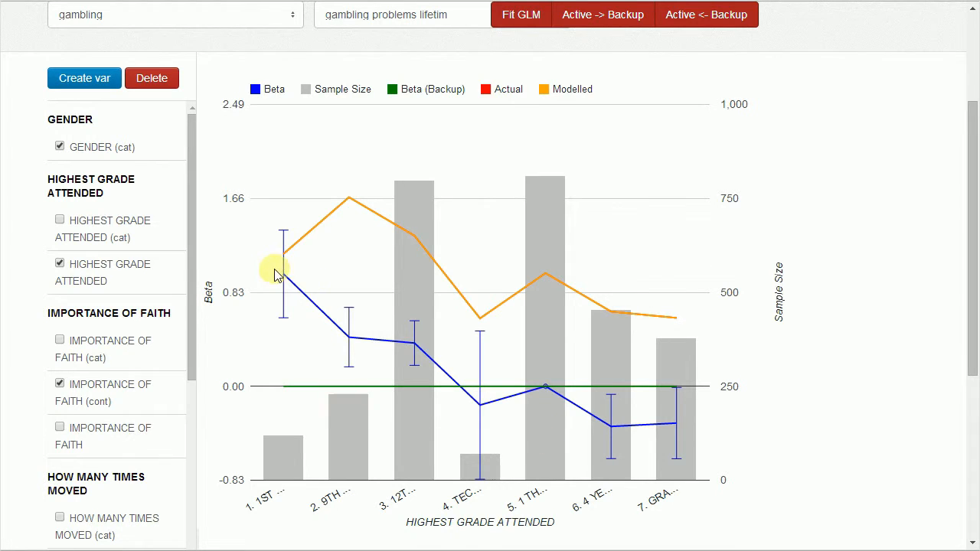
mouse_move(281, 273)
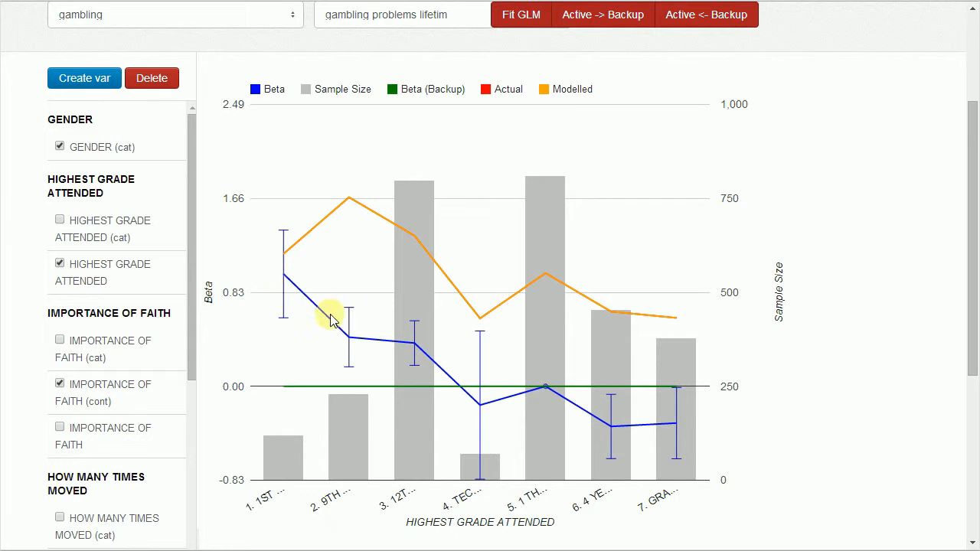
mouse_move(348, 340)
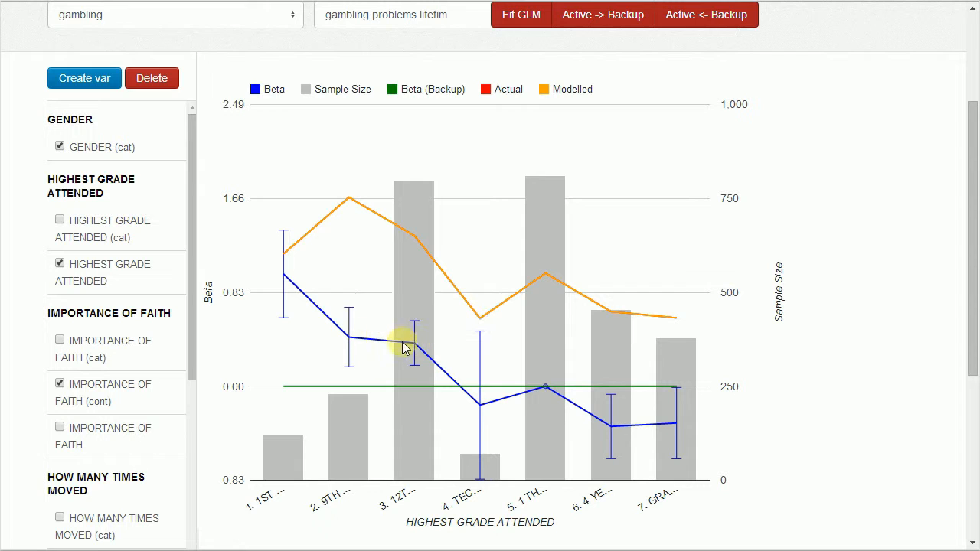
mouse_move(547, 392)
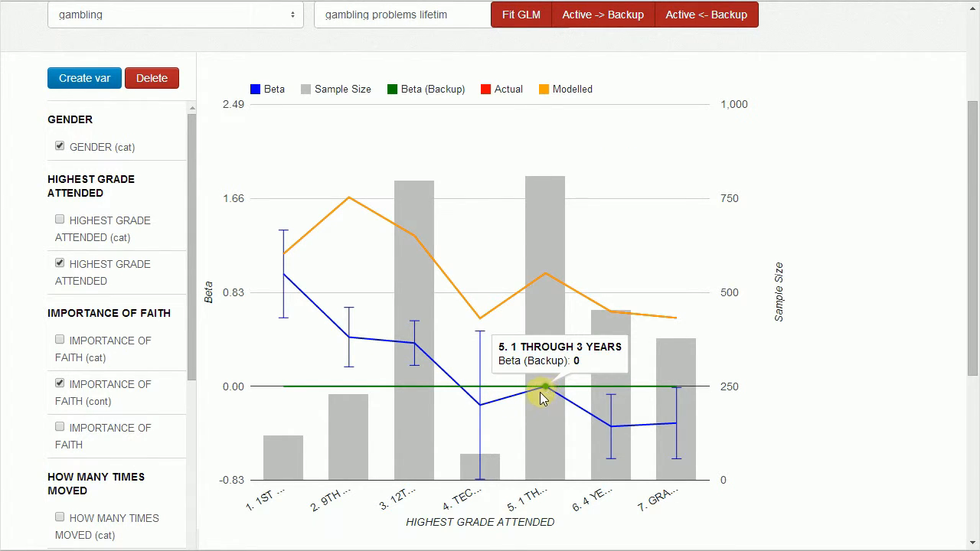
mouse_move(479, 405)
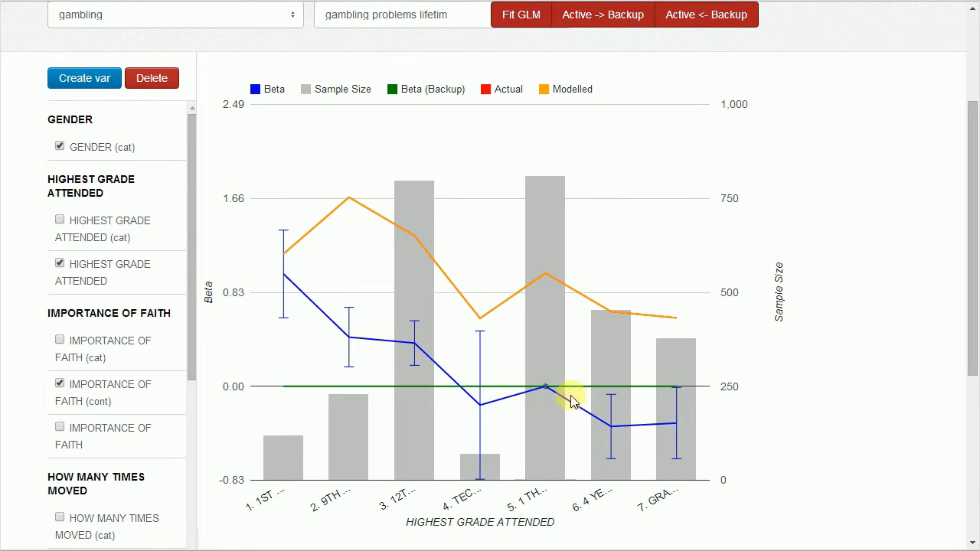
mouse_move(613, 425)
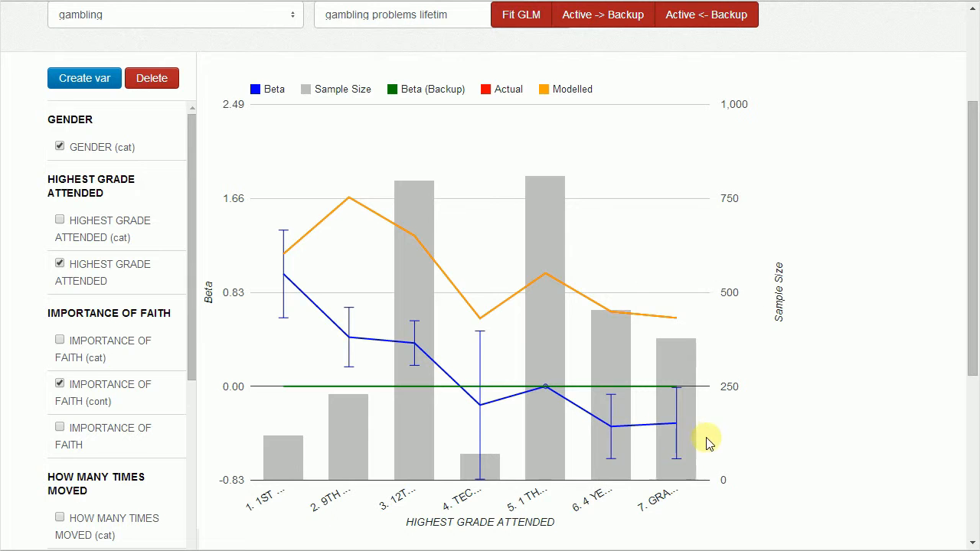
Start a new categorical variable from HIGHEST GRADE ATTENDED and relabel the 9TH THRU 11TH GRA level as "2. 9TH THRU 12TH GRA".
click(84, 77)
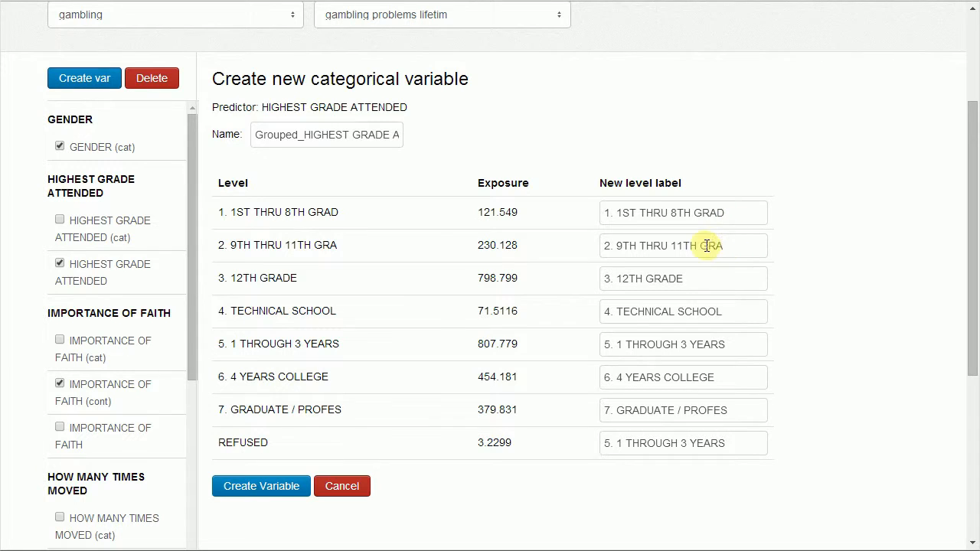
click(684, 245)
key(BackSpace)
text(2)
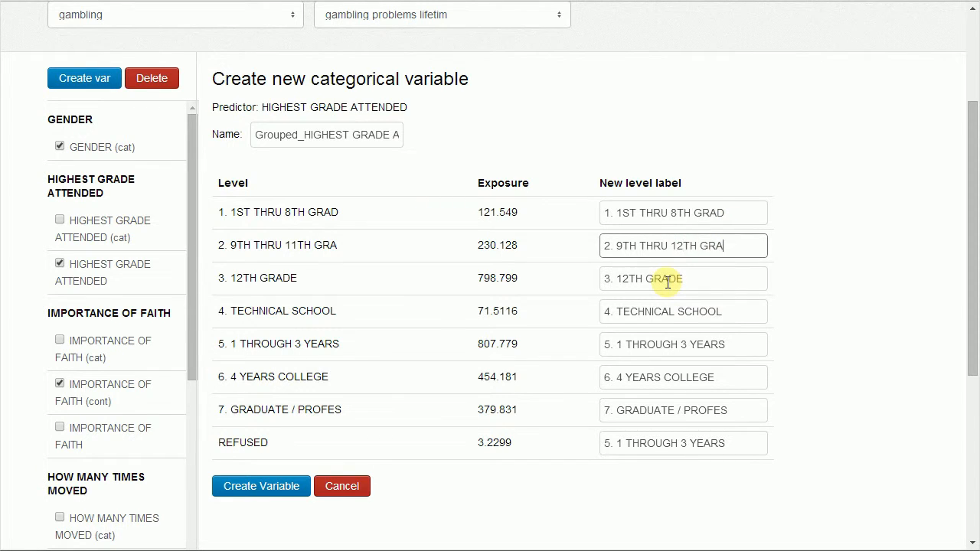
Copy the label "2. 9TH THRU 12TH GRA" to the 12TH GRADE level to group the two levels.
key(ctrl+shift+Left)
key(ctrl+shift+Left)
key(ctrl+shift+Left)
key(ctrl+shift+Left)
key(ctrl+shift+Left)
key(ctrl+c)
key(Tab)
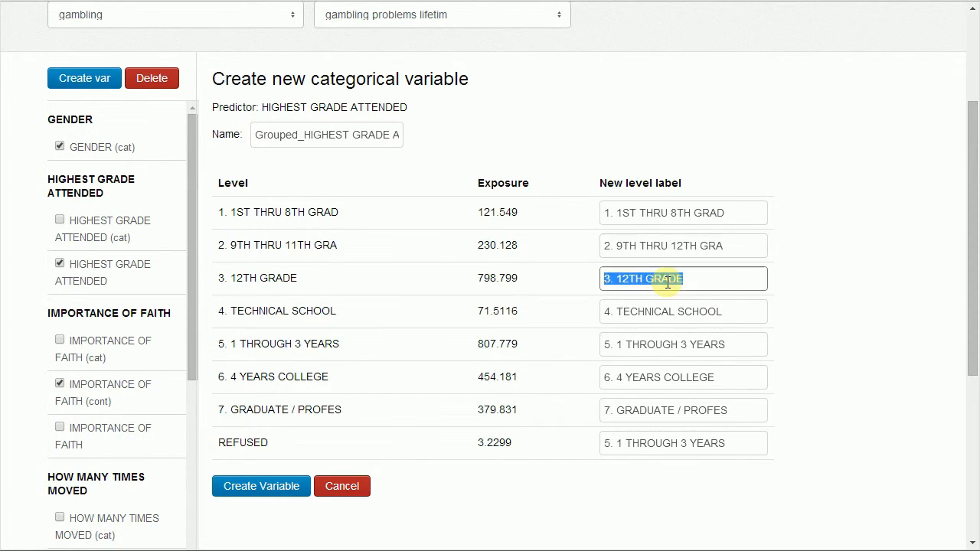
key(ctrl+v)
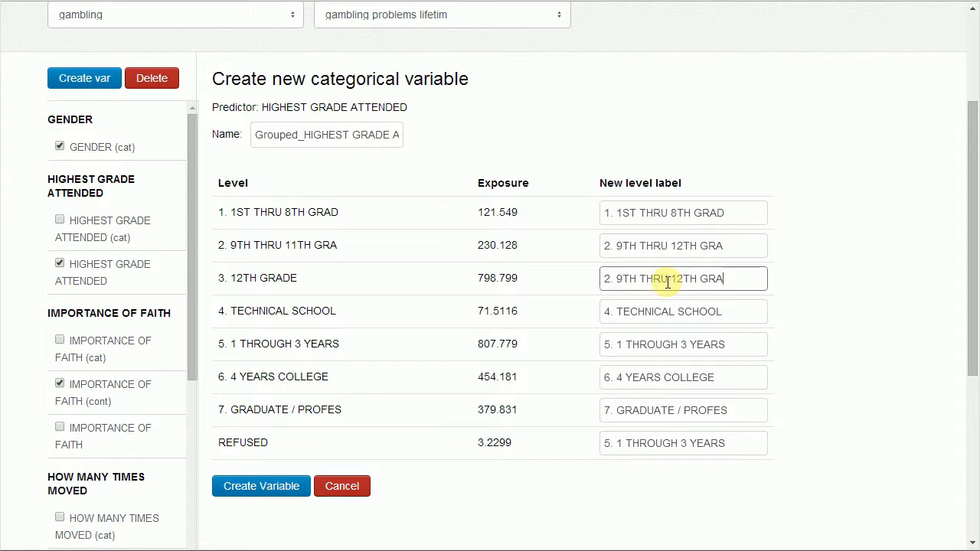
Relabel the 1 THROUGH 3 YEARS level as "5. 1 To 3 YRS + TECH".
click(734, 340)
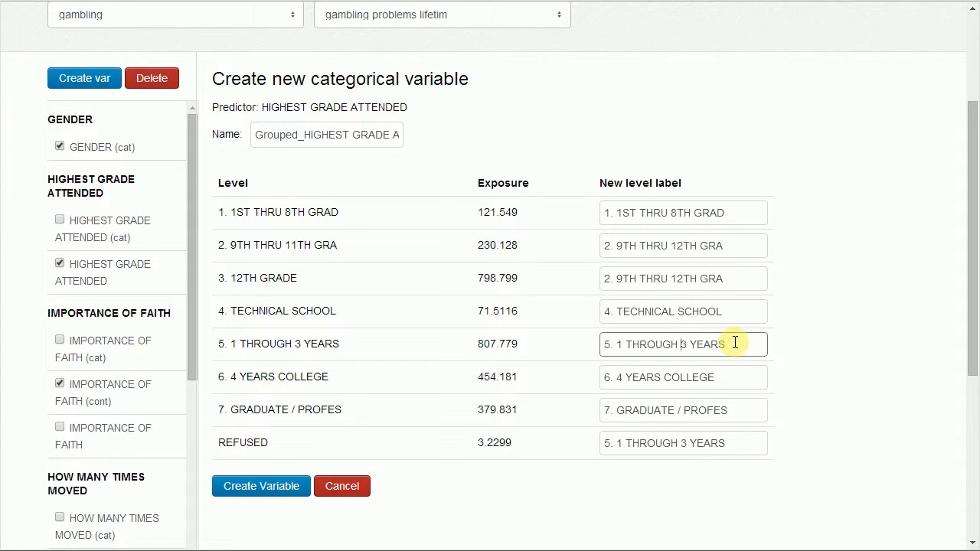
key(shift+Left)
key(shift+Left)
key(shift+Left)
key(shift+Left)
key(shift+Left)
key(shift+Left)
key(shift+Left)
text(o)
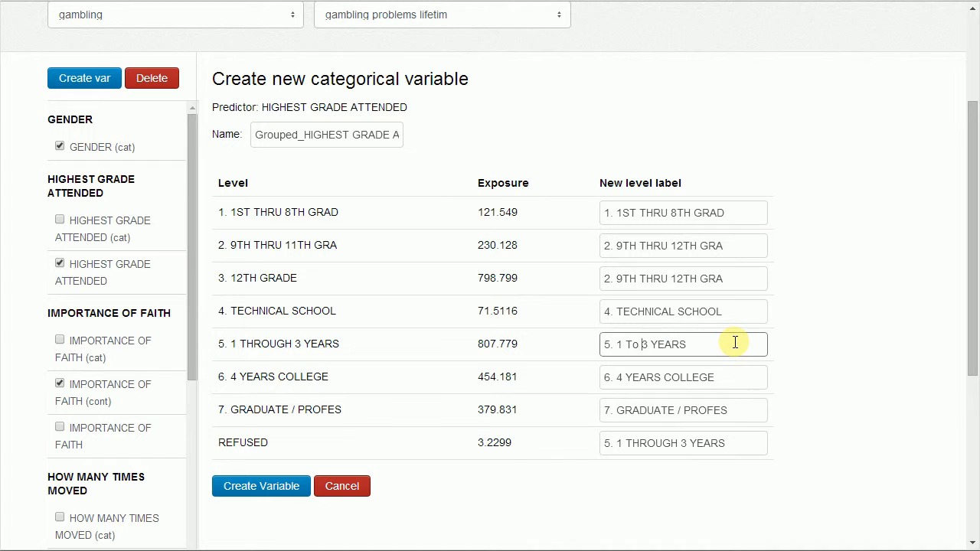
key(Right)
key(shift+Right)
key(shift+Right)
key(BackSpace)
text(+ Te)
key(BackSpace)
text(ECH)
Copy the label "5. 1 To 3 YRS + TECH" to the TECHNICAL SCHOOL level.
key(shift+Left)
key(shift+Left)
key(shift+Left)
key(shift+Left)
key(shift+Left)
key(shift+Left)
key(shift+Left)
key(shift+Left)
key(shift+Left)
key(shift+Left)
key(shift+Left)
key(shift+Left)
key(shift+Left)
key(shift+Left)
key(shift+Left)
key(shift+Left)
key(shift+Left)
key(shift+Left)
key(shift+Left)
key(shift+Left)
key(ctrl+c)
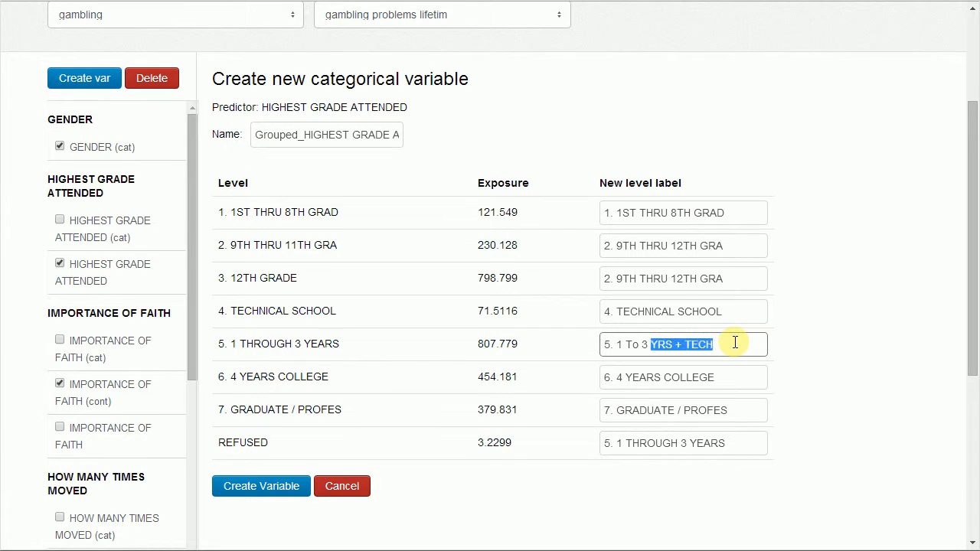
key(shift+Tab)
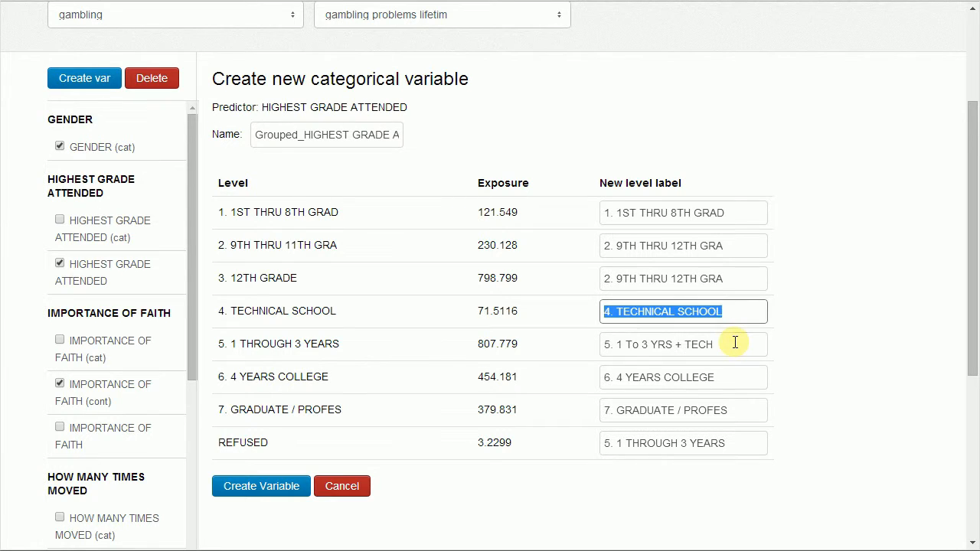
key(ctrl+v)
Relabel the 4 YEARS COLLEGE level as "6. 4 YEARS COLL + GRAD".
key(Tab)
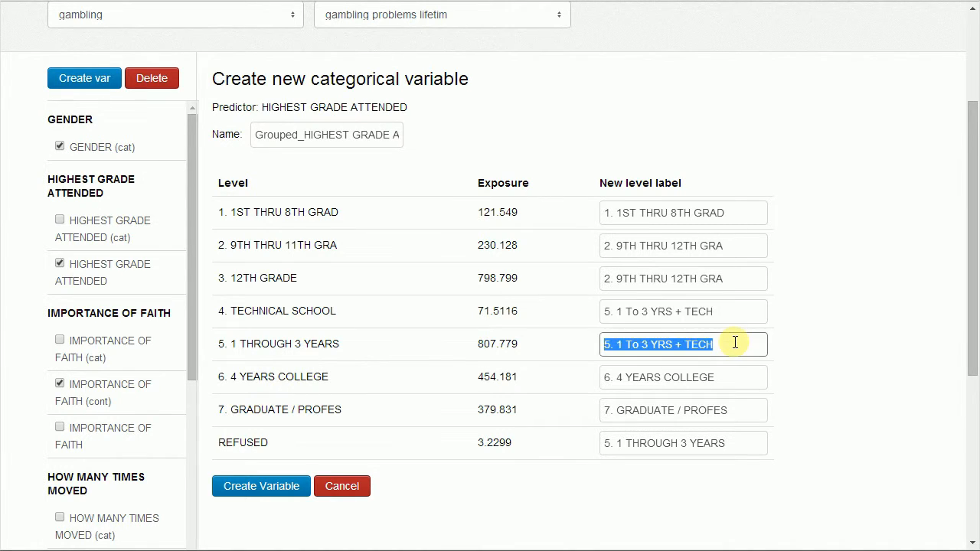
key(Tab)
key(End)
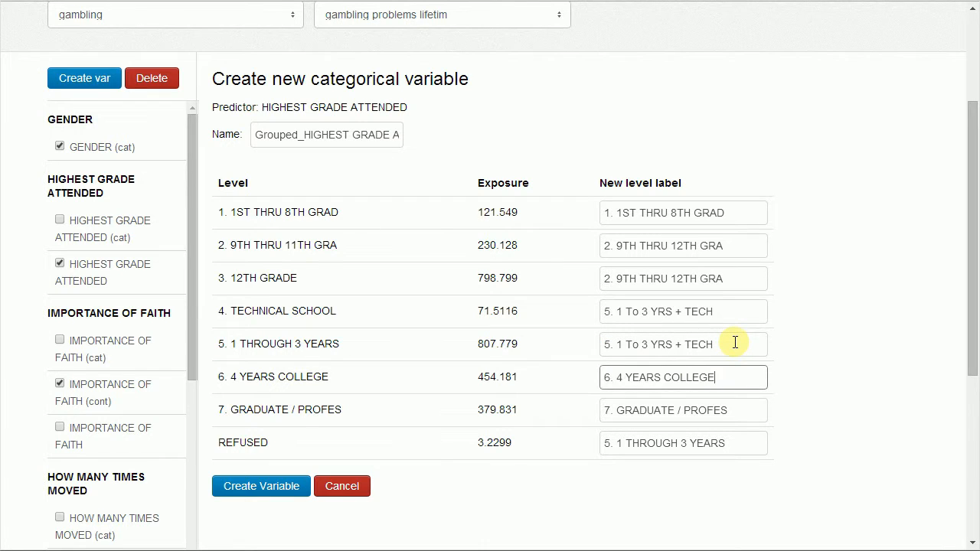
key(shift+Left)
key(shift+Left)
key(shift+Left)
key(shift+Left)
key(shift+Right)
text(+ GRAD)
Copy the label "6. 4 YEARS COLL + GRAD" to the GRADUATE / PROFES level.
key(ctrl+shift+Left)
key(ctrl+shift+Left)
key(ctrl+shift+Left)
key(ctrl+shift+Left)
key(ctrl+shift+Left)
key(ctrl+shift+Left)
key(ctrl+c)
key(Tab)
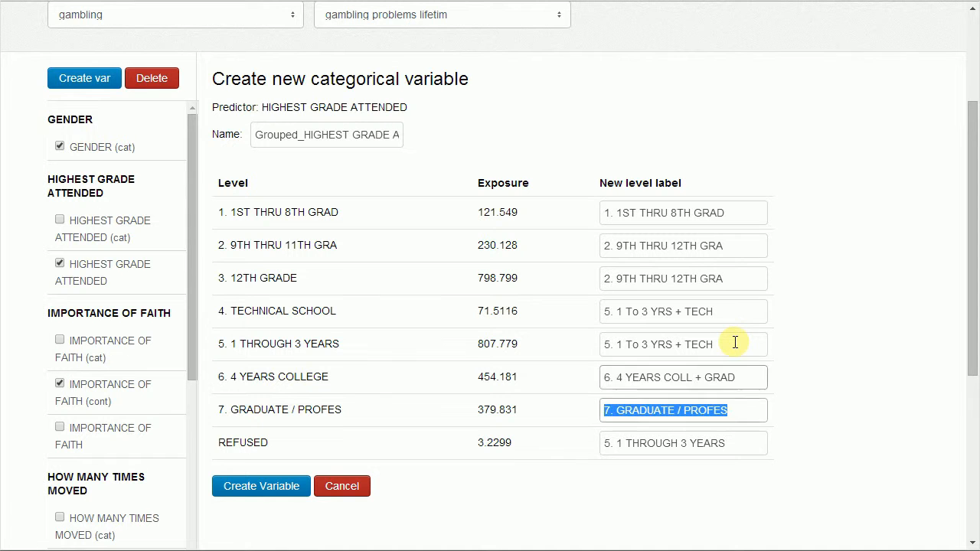
key(ctrl+v)
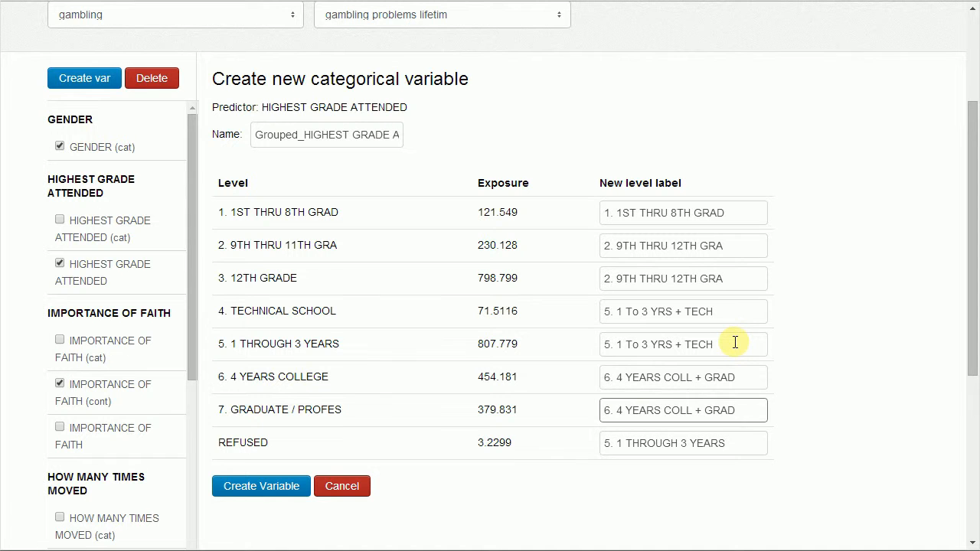
Copy the label "5. 1 To 3 YRS + TECH" to the REFUSED level.
drag(735, 312, 586, 316)
key(ctrl+c)
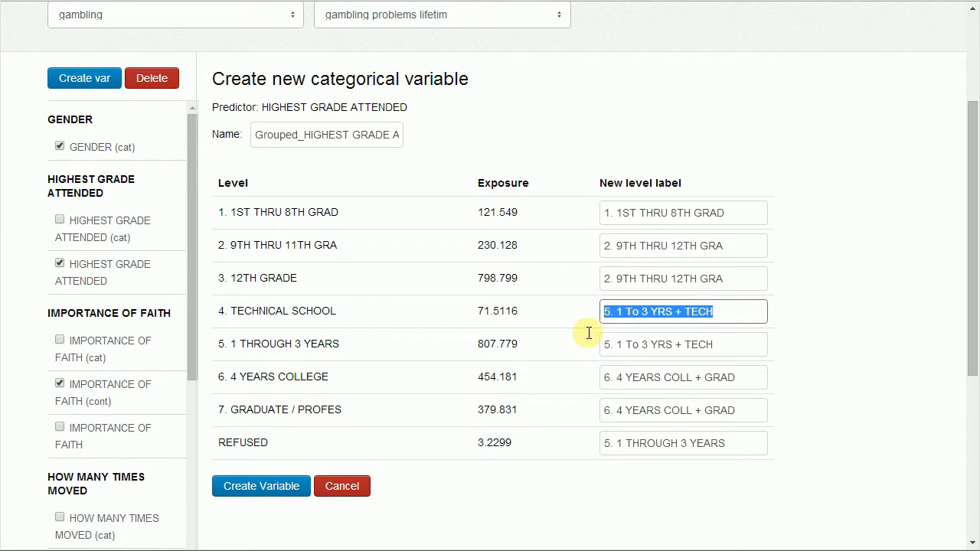
drag(740, 444, 569, 433)
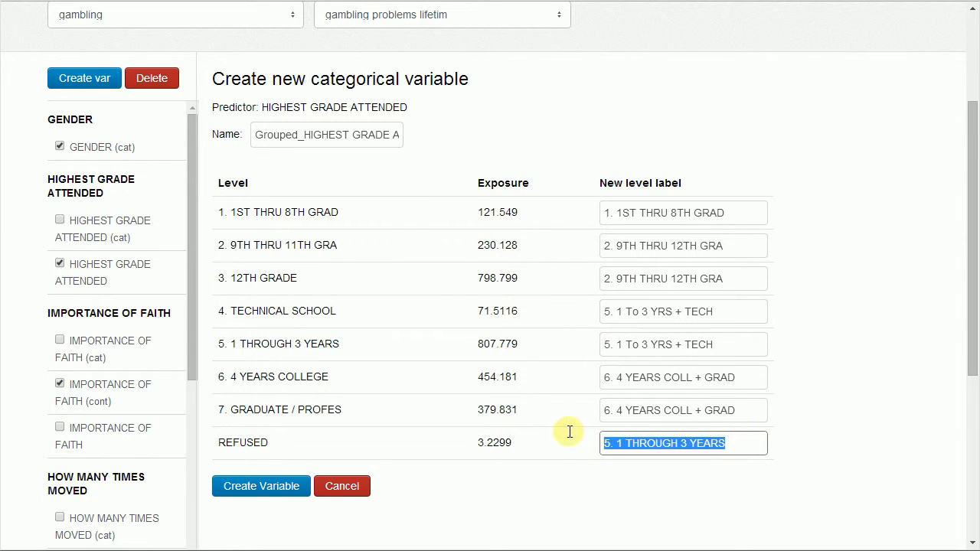
key(ctrl+v)
Replace the underscore in the new variable's name with a space, giving "Grouped HIGHEST GRADE ATTENDED", and create the variable.
click(303, 134)
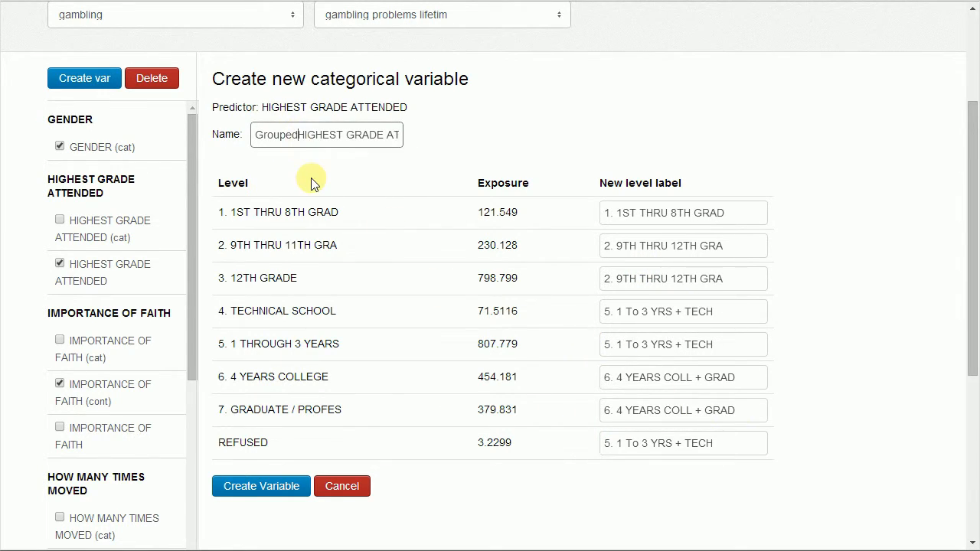
click(268, 491)
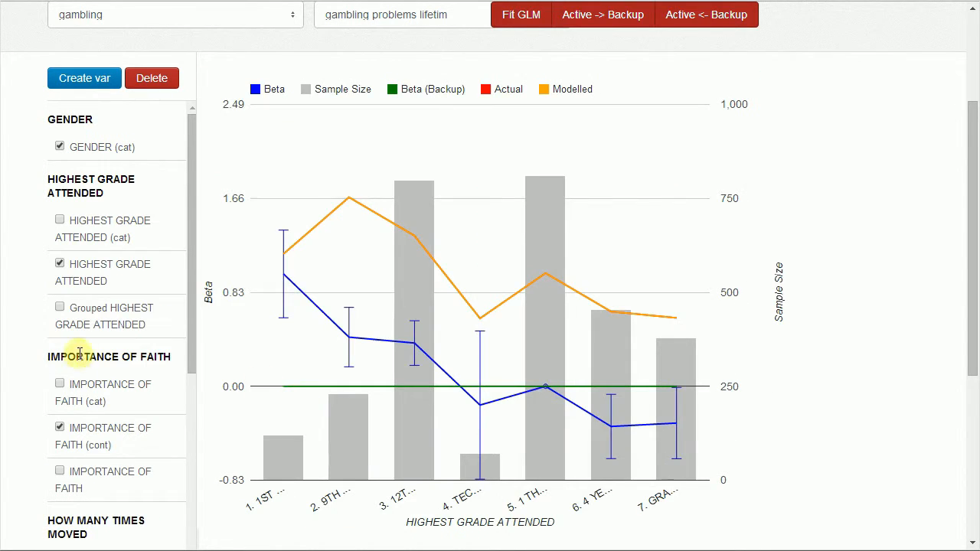
Swap HIGHEST GRADE ATTENDED for Grouped HIGHEST GRADE ATTENDED as the model predictor and refit the GLM.
click(94, 313)
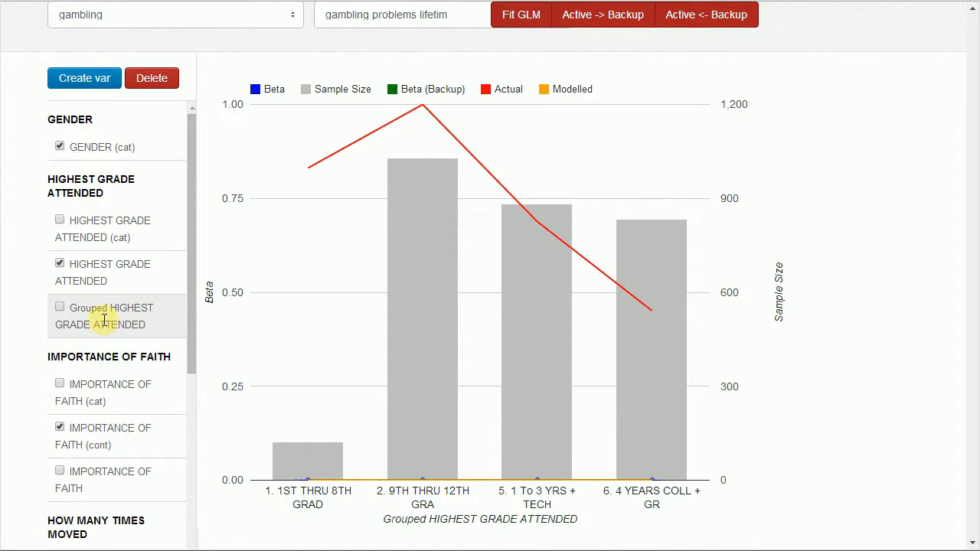
click(59, 265)
click(62, 312)
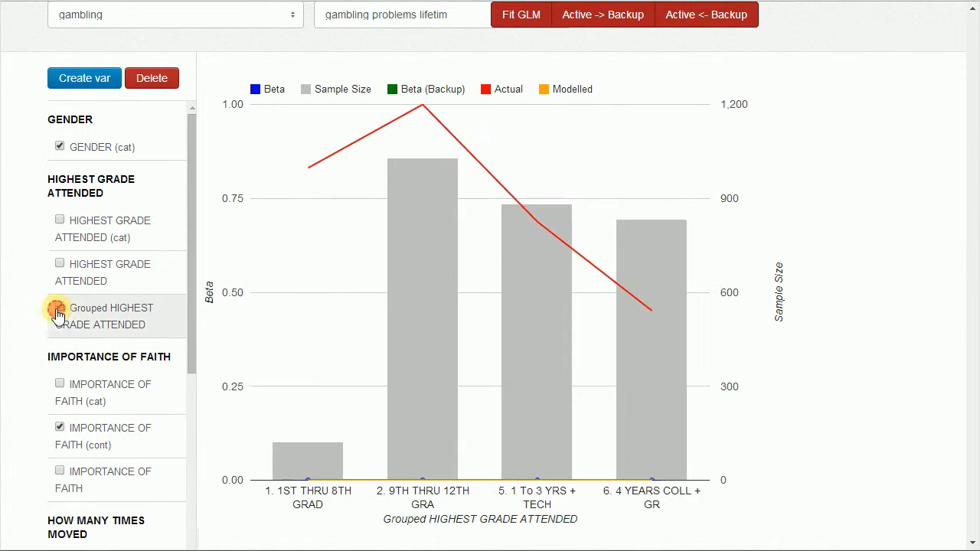
click(521, 15)
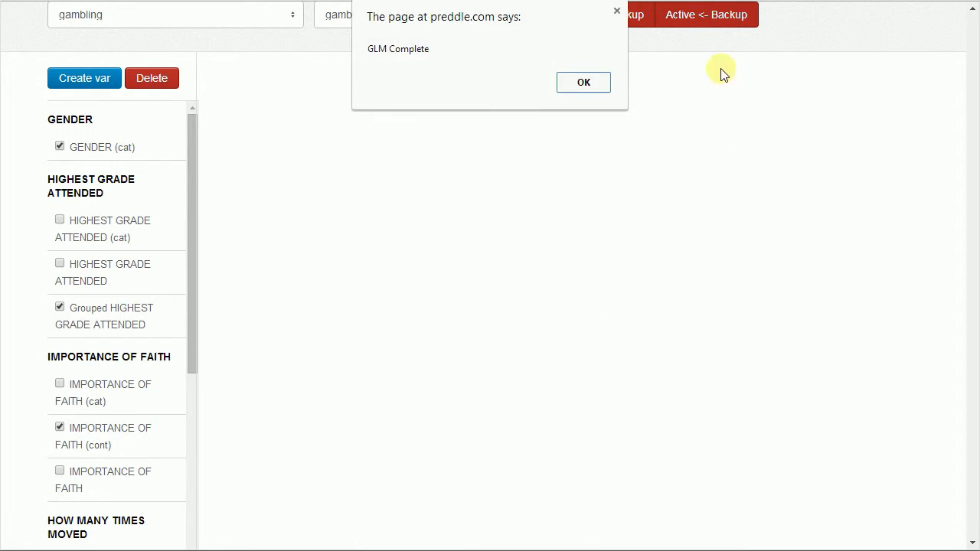
click(584, 82)
Examine the fitted betas and sample sizes of each level of Grouped HIGHEST GRADE ATTENDED.
click(127, 311)
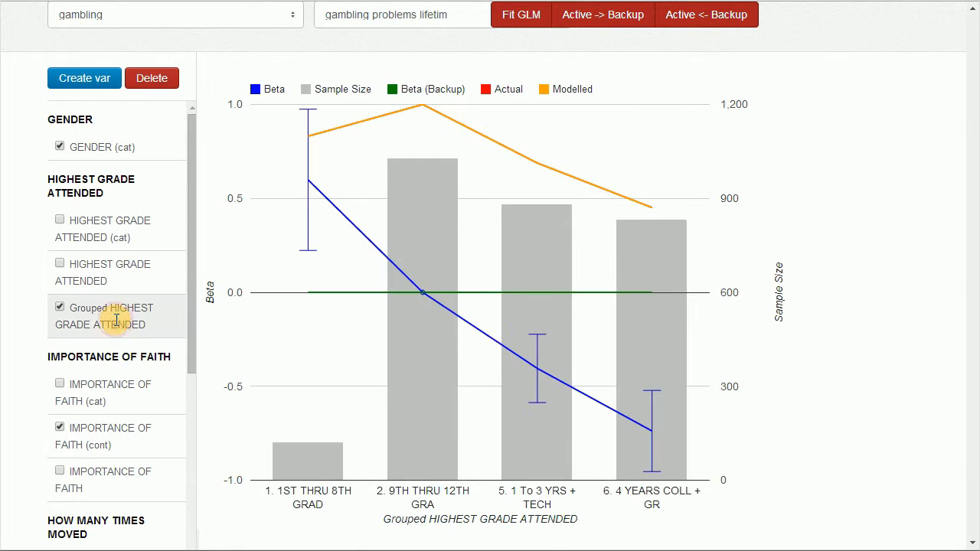
scroll(494, 348, down, 1)
scroll(492, 350, up, 1)
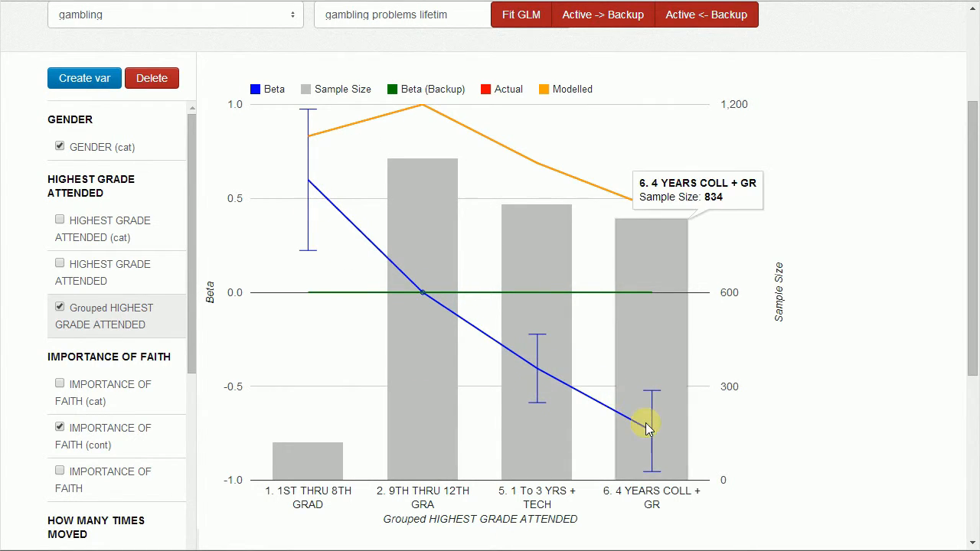
mouse_move(650, 435)
mouse_move(427, 296)
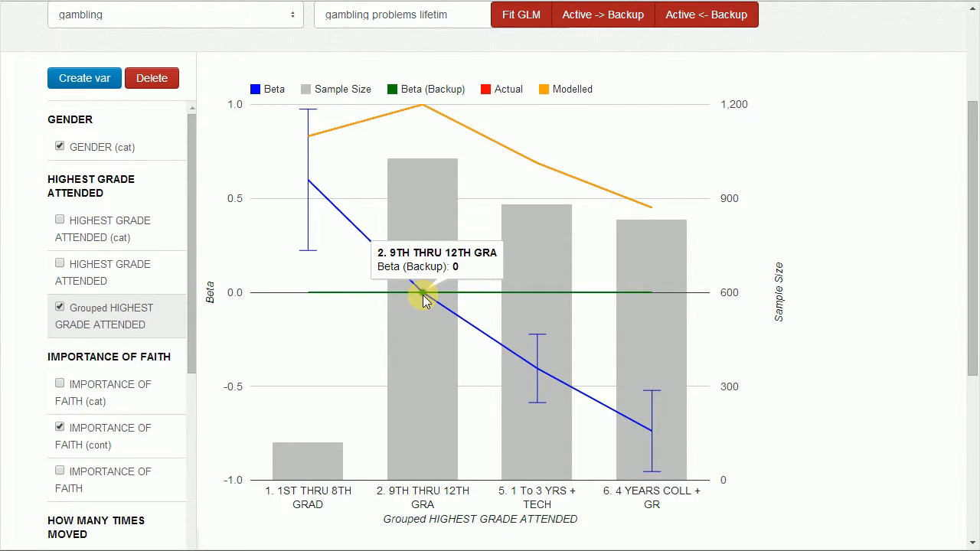
mouse_move(308, 186)
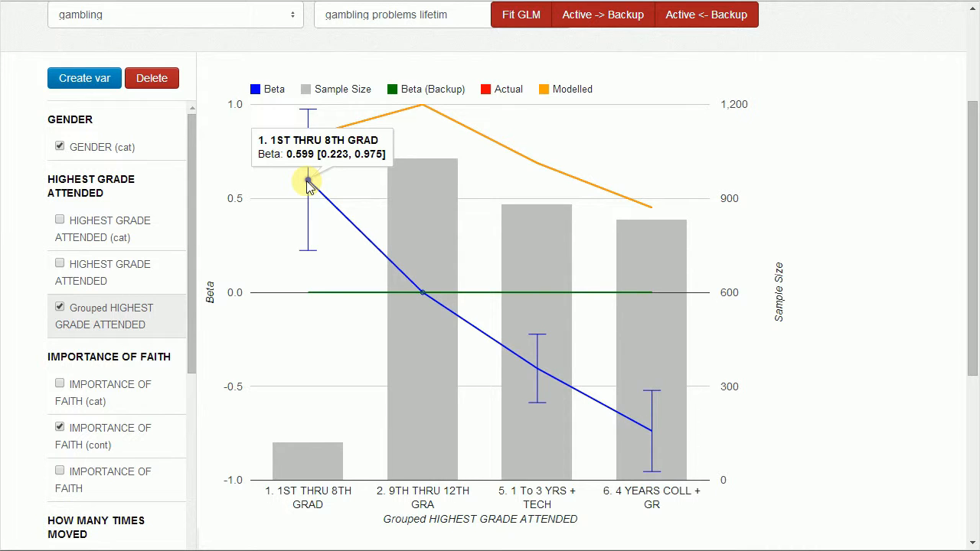
mouse_move(409, 280)
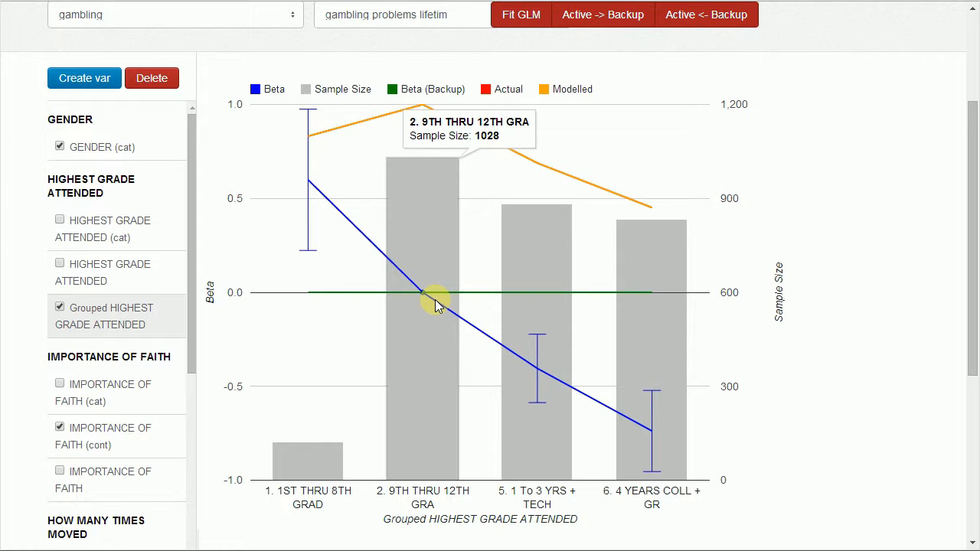
Examine the betas of the ungrouped HIGHEST GRADE ATTENDED (cat) levels under the refitted model.
click(108, 216)
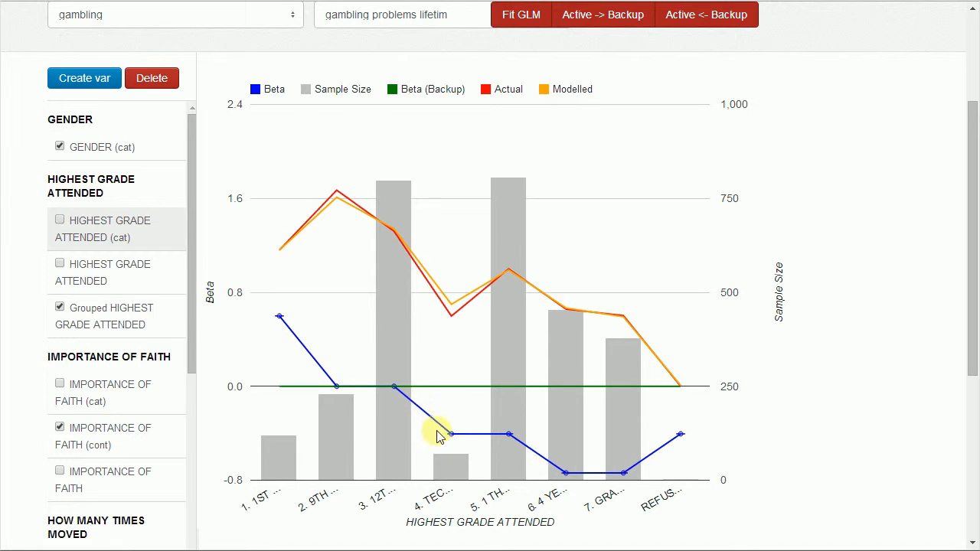
mouse_move(505, 435)
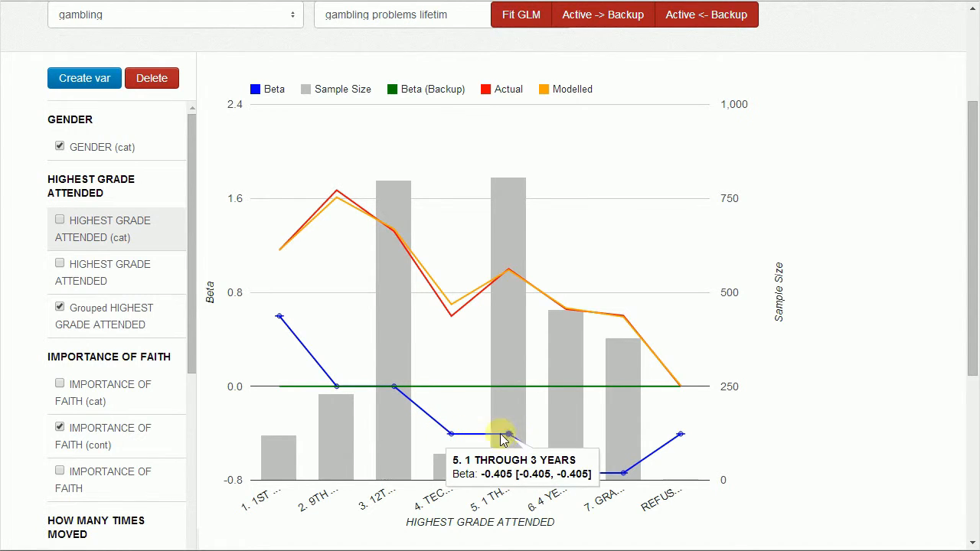
mouse_move(335, 391)
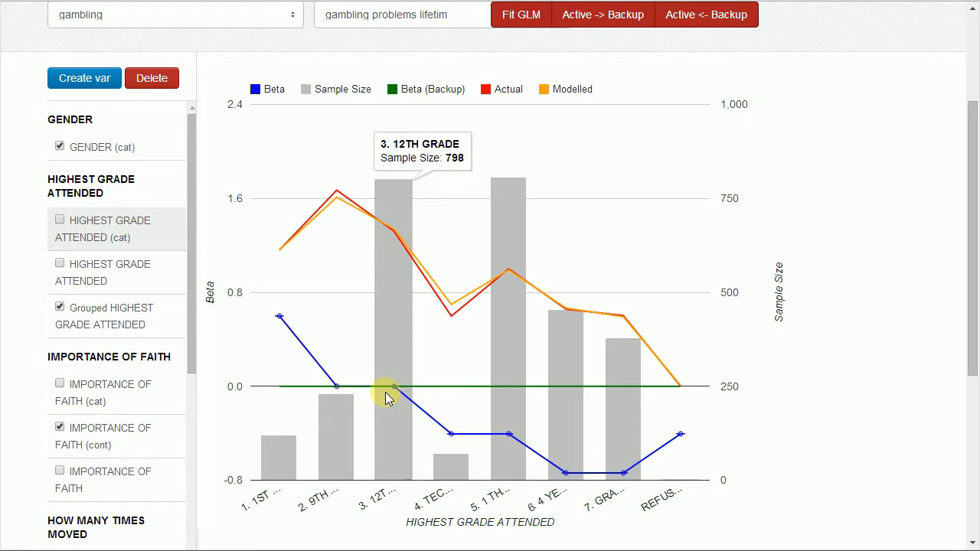
mouse_move(566, 473)
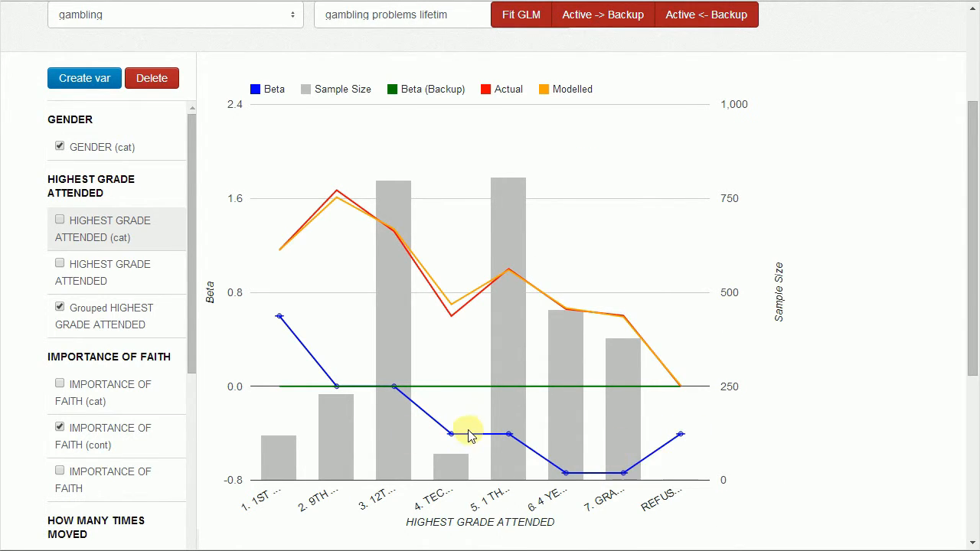
mouse_move(453, 436)
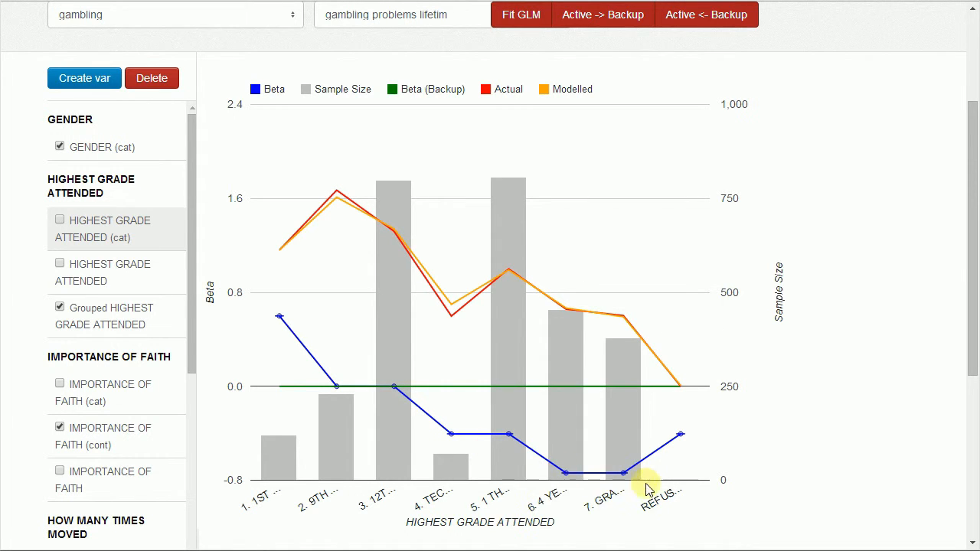
mouse_move(407, 427)
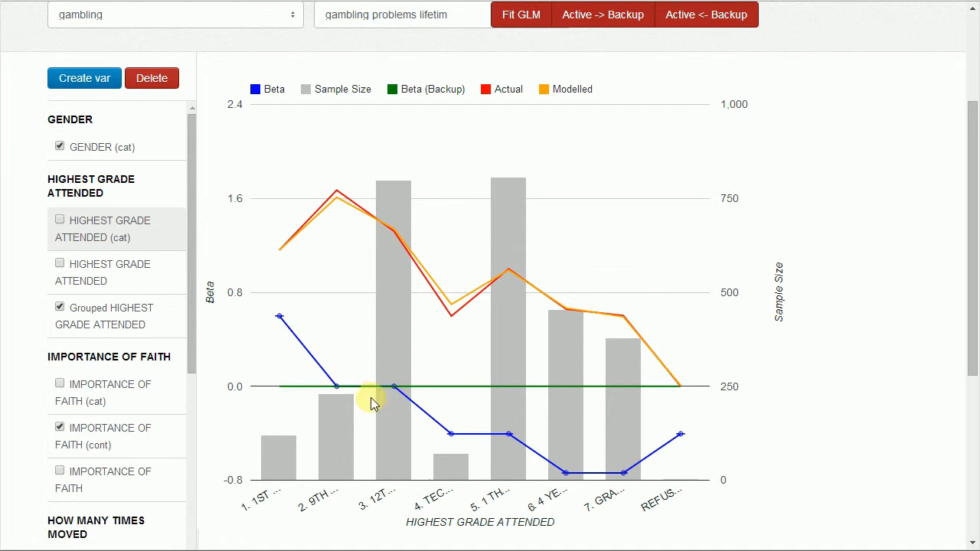
mouse_move(389, 408)
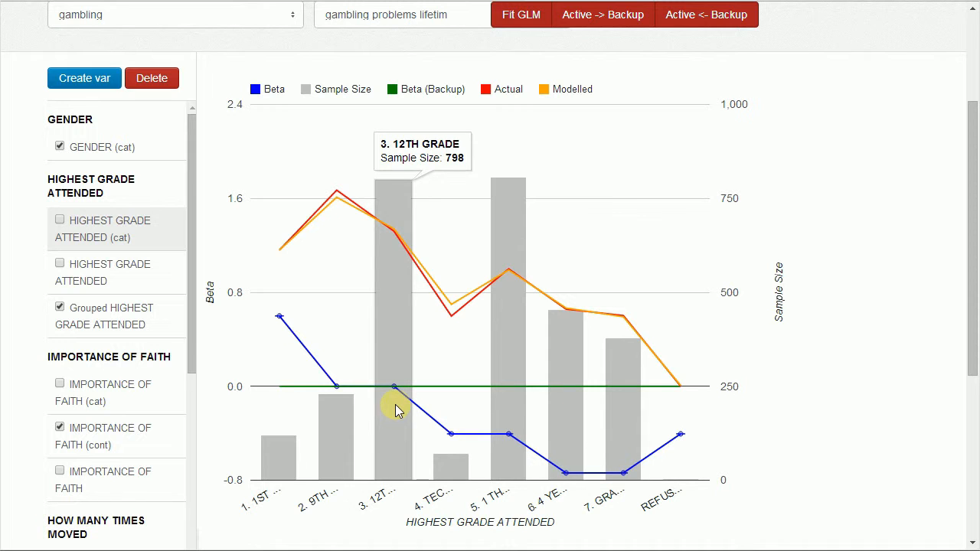
Compare the chart of Grouped HIGHEST GRADE ATTENDED with that of HIGHEST GRADE ATTENDED (cat), ending on the grouped chart.
click(111, 309)
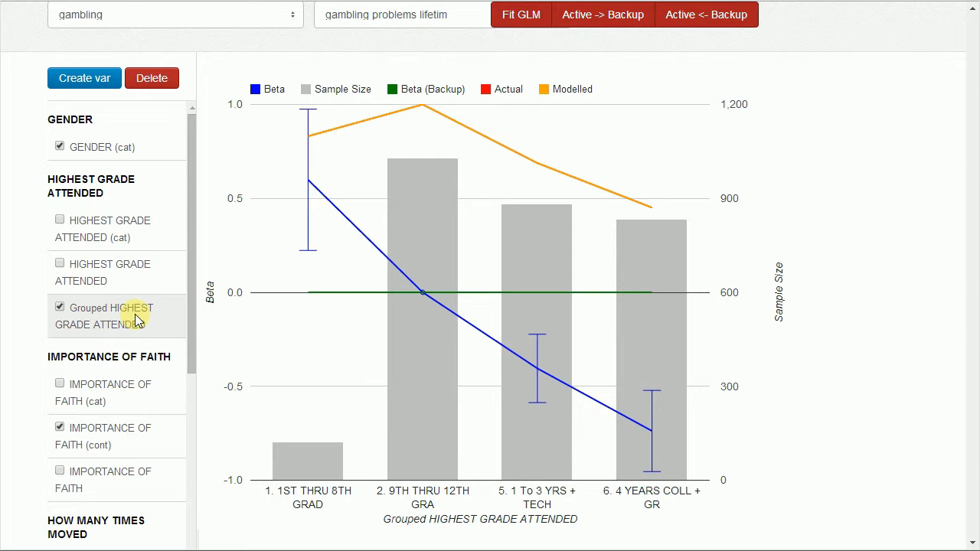
mouse_move(425, 295)
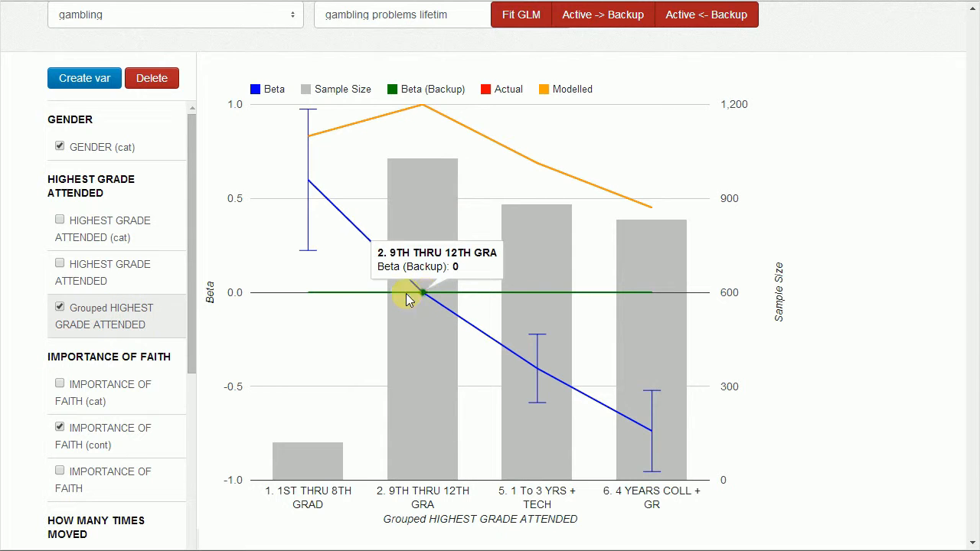
click(101, 219)
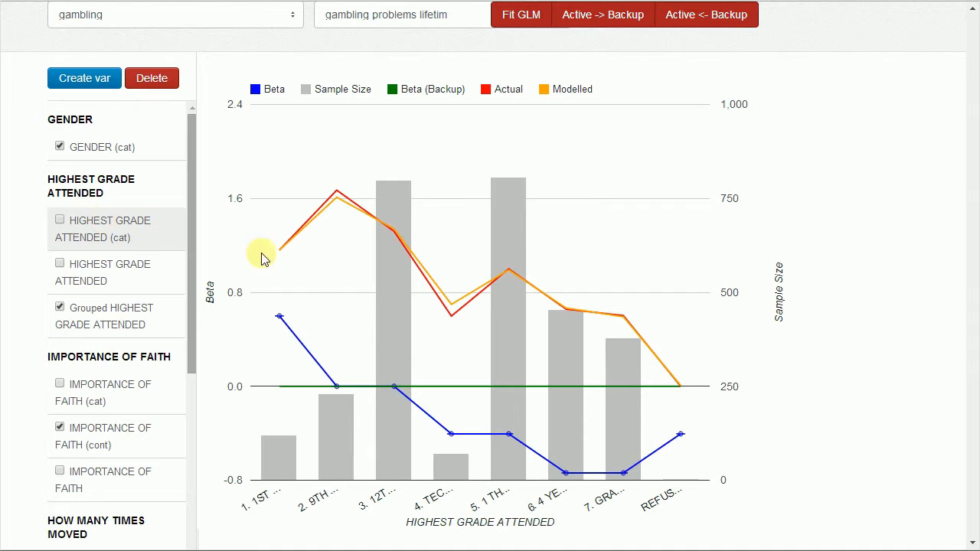
mouse_move(504, 252)
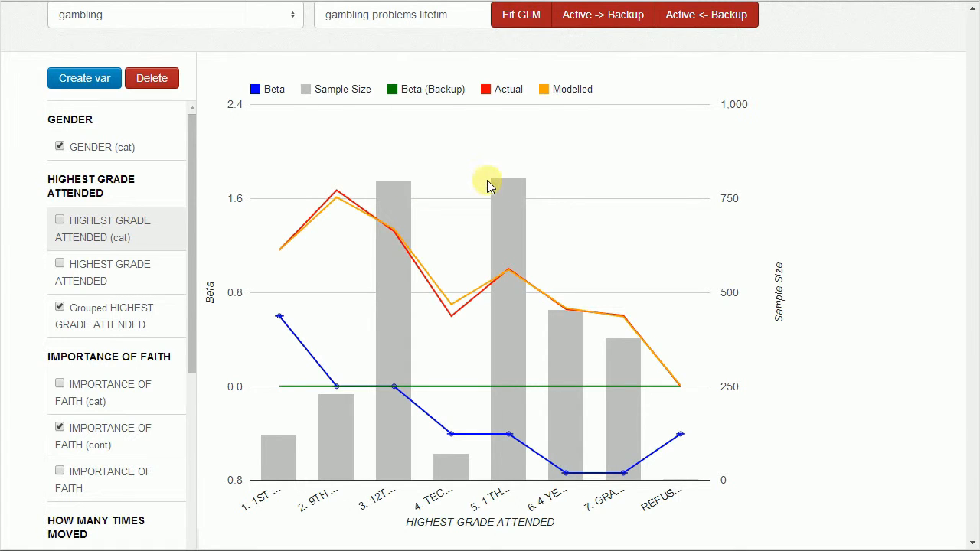
click(107, 316)
mouse_move(419, 421)
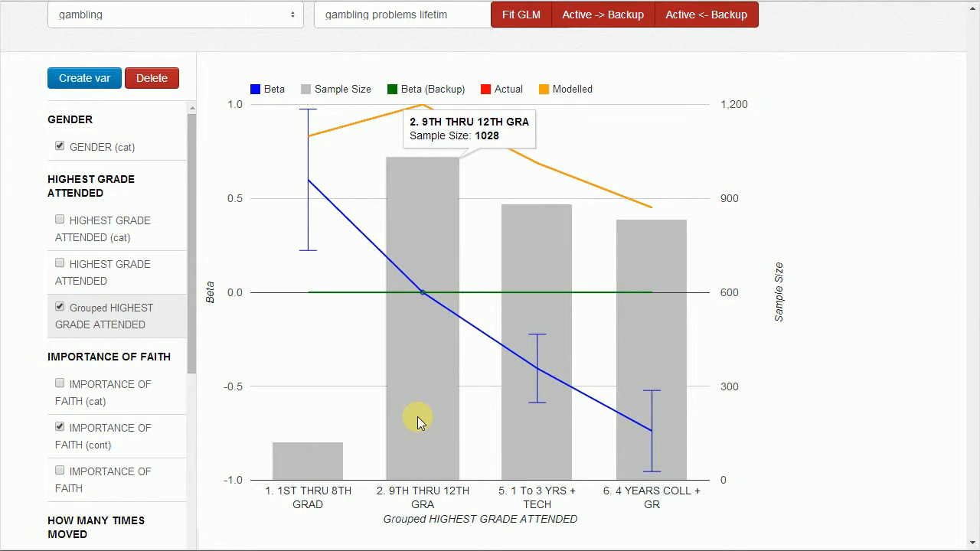
mouse_move(426, 297)
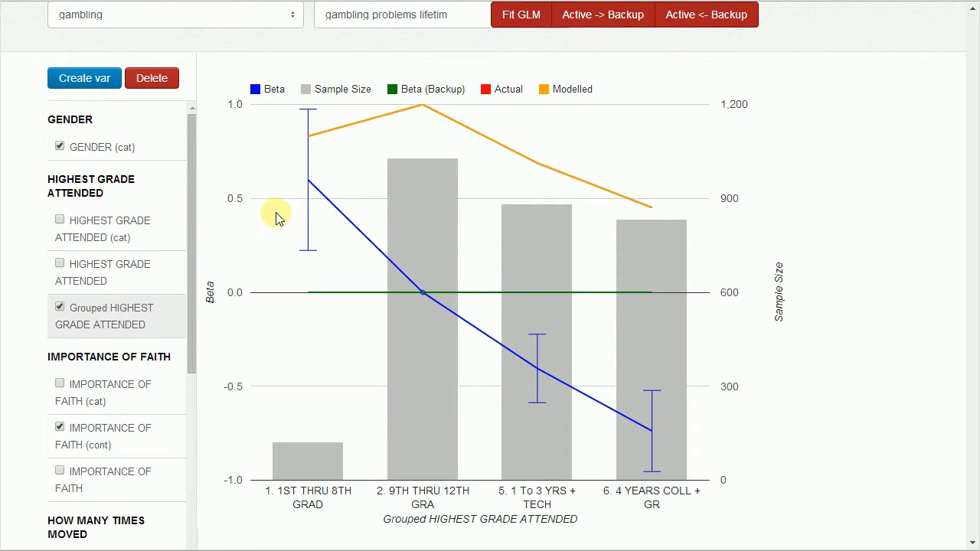
View Grouped HIGHEST GRADE ATTENDED under the "gambling problems last ye" model and return to the "gambling problems lifetim" model.
click(389, 22)
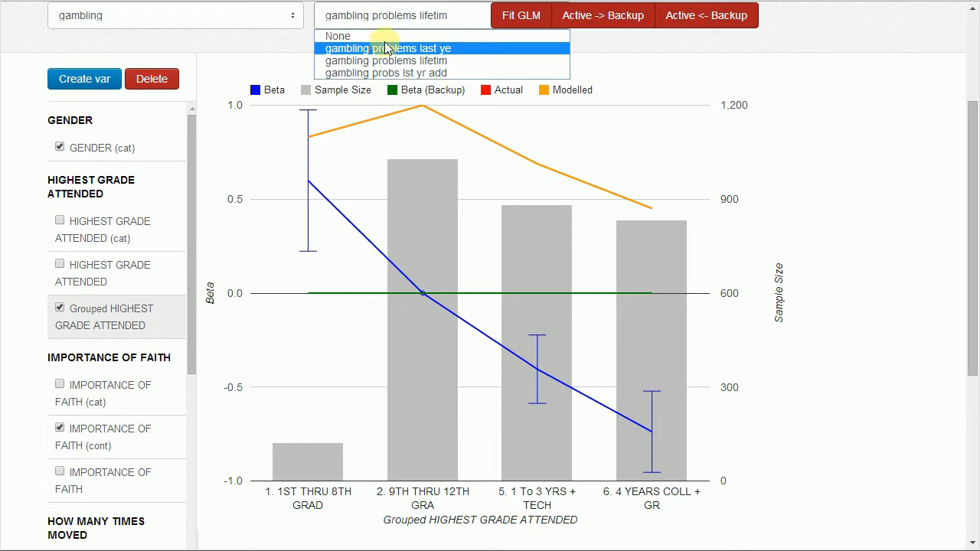
click(388, 49)
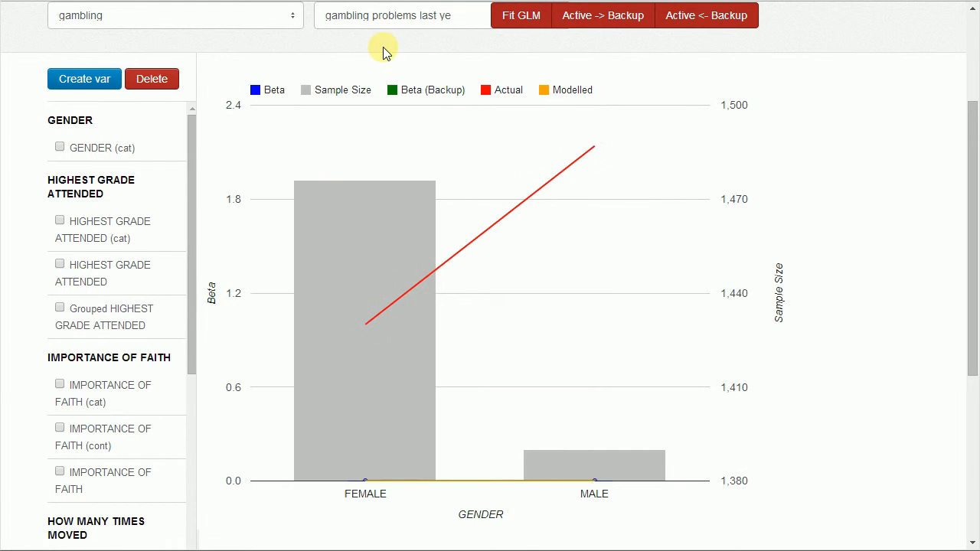
click(93, 314)
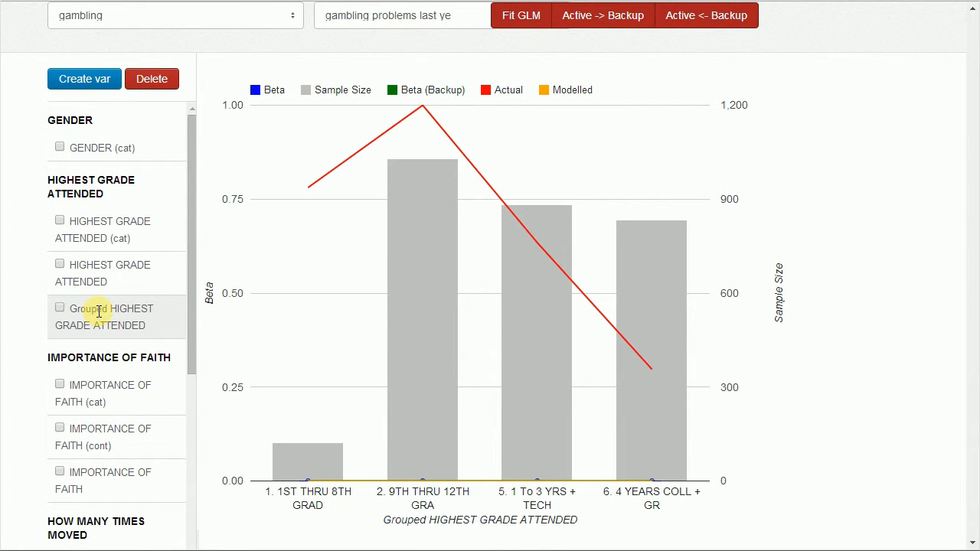
click(394, 18)
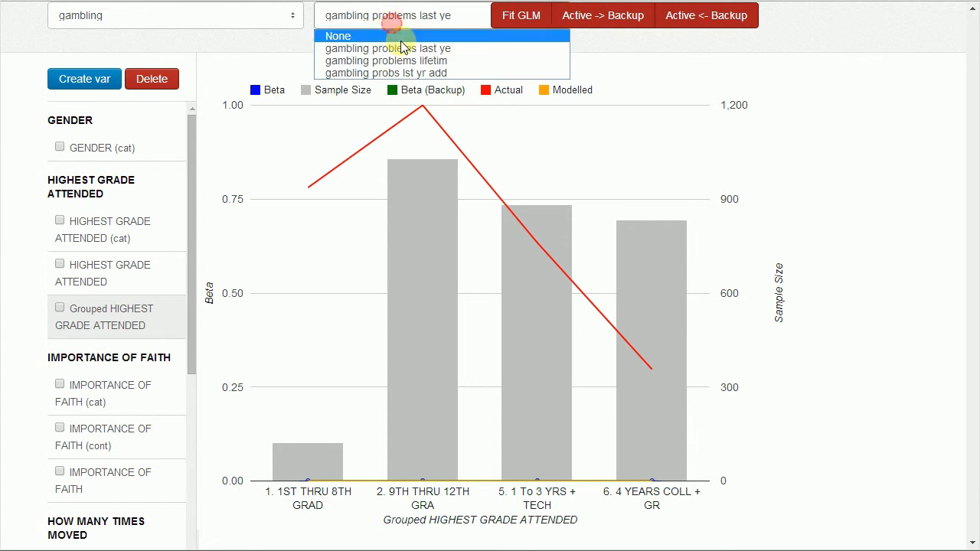
click(412, 60)
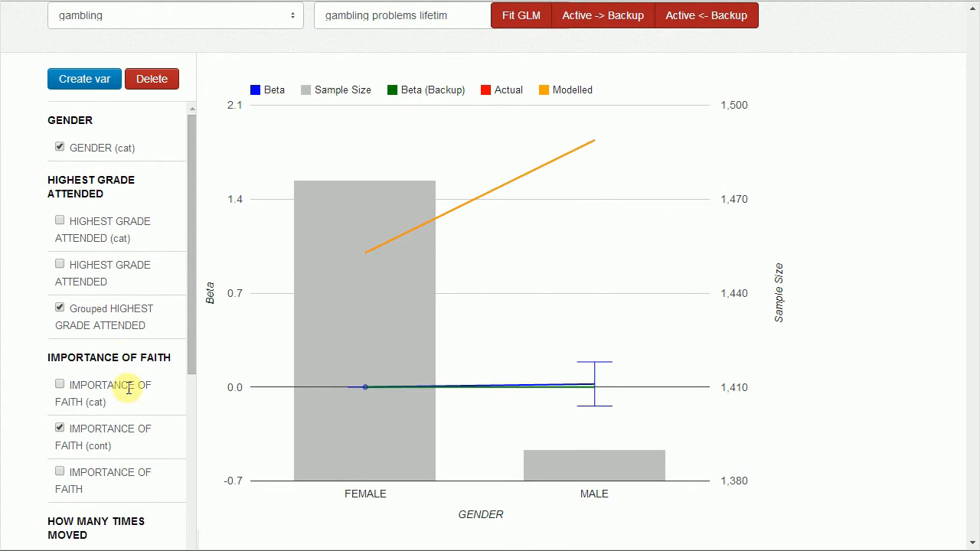
Compare the charts of Grouped HIGHEST GRADE ATTENDED and the original HIGHEST GRADE ATTENDED variable in the lifetime gambling problems model.
click(128, 314)
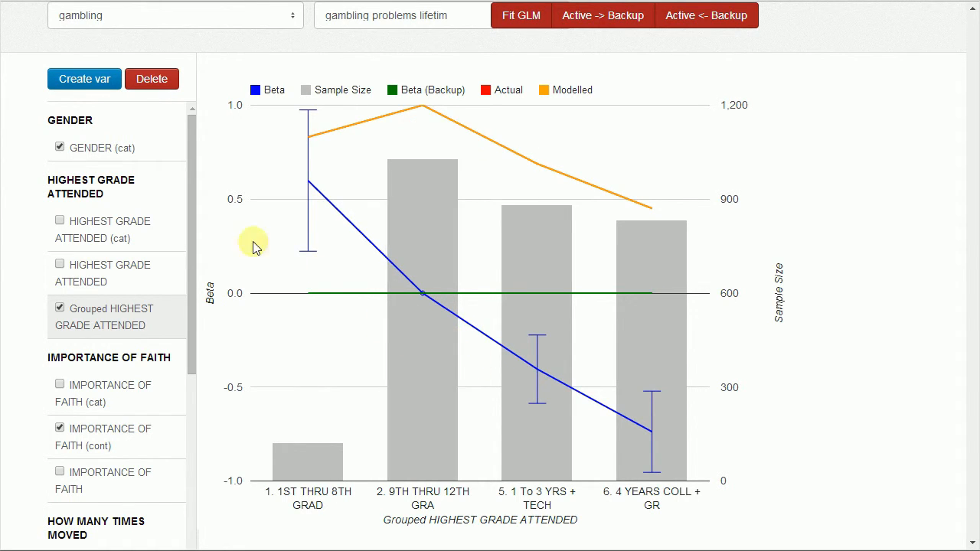
click(124, 263)
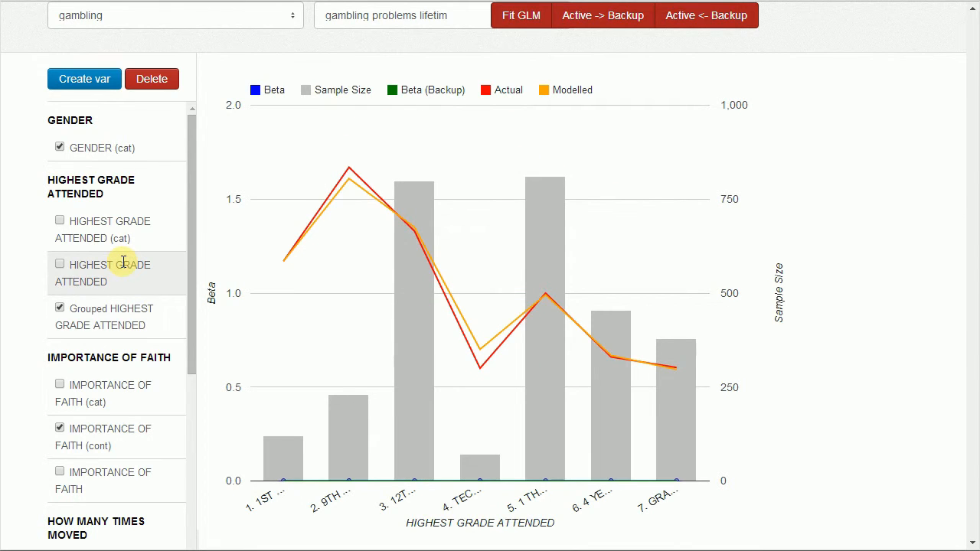
click(97, 307)
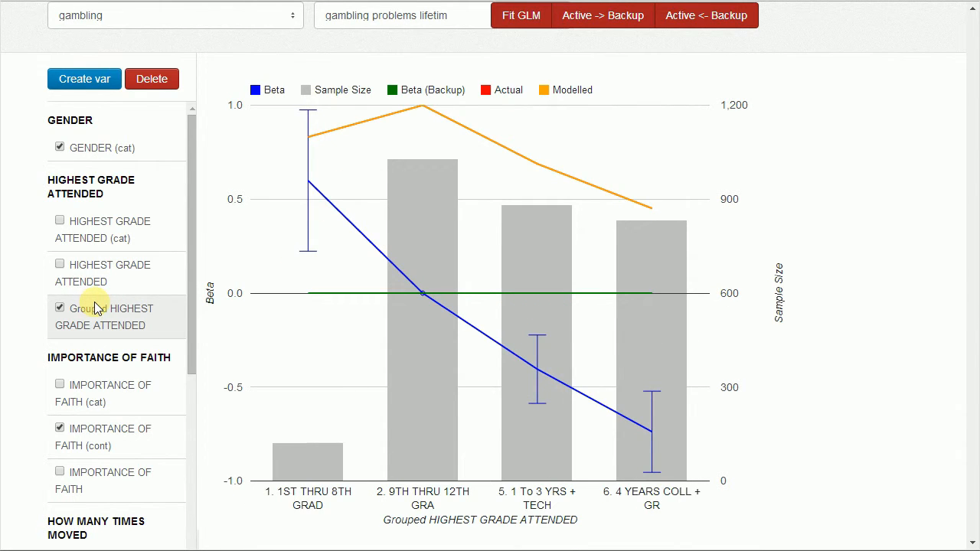
click(98, 268)
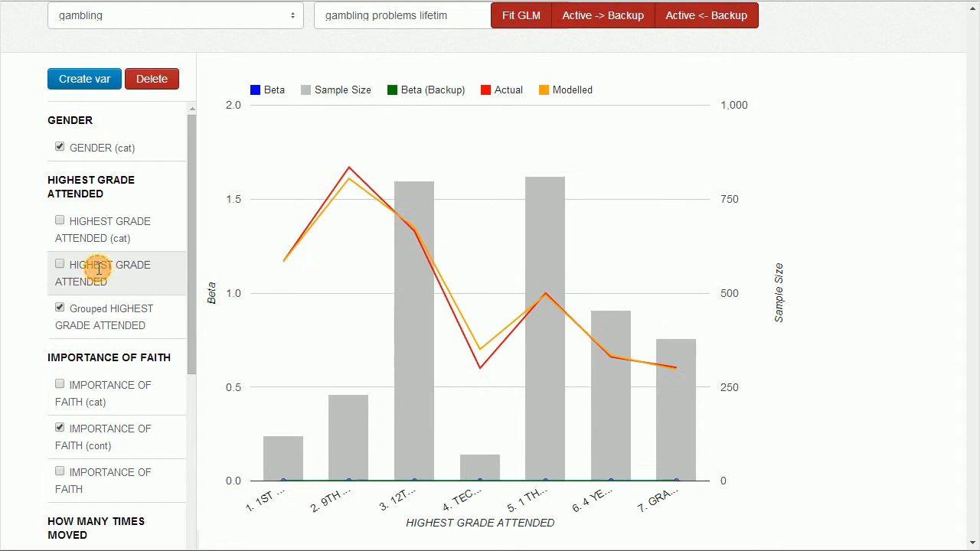